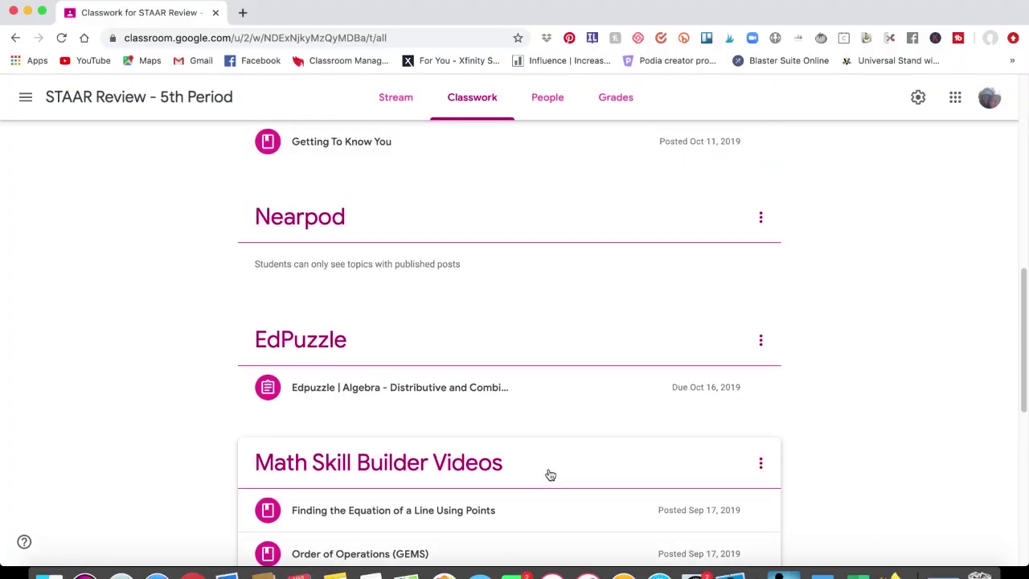
# Step: Look over the classwork topics and expand the Google Classroom Expectations material
pyautogui.scroll(2, 550, 475)
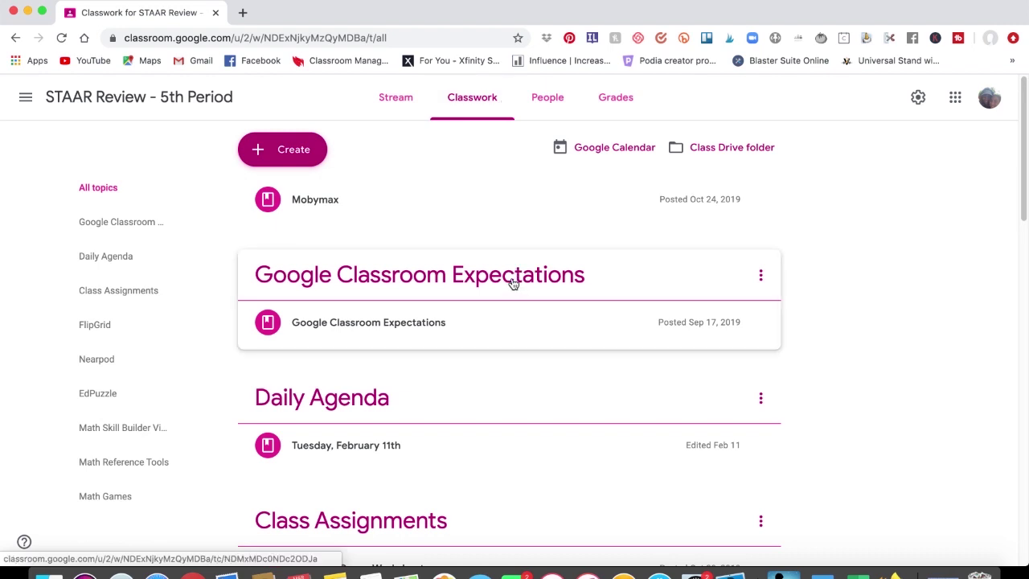
pyautogui.scroll(-1, 517, 297)
pyautogui.scroll(-2, 518, 300)
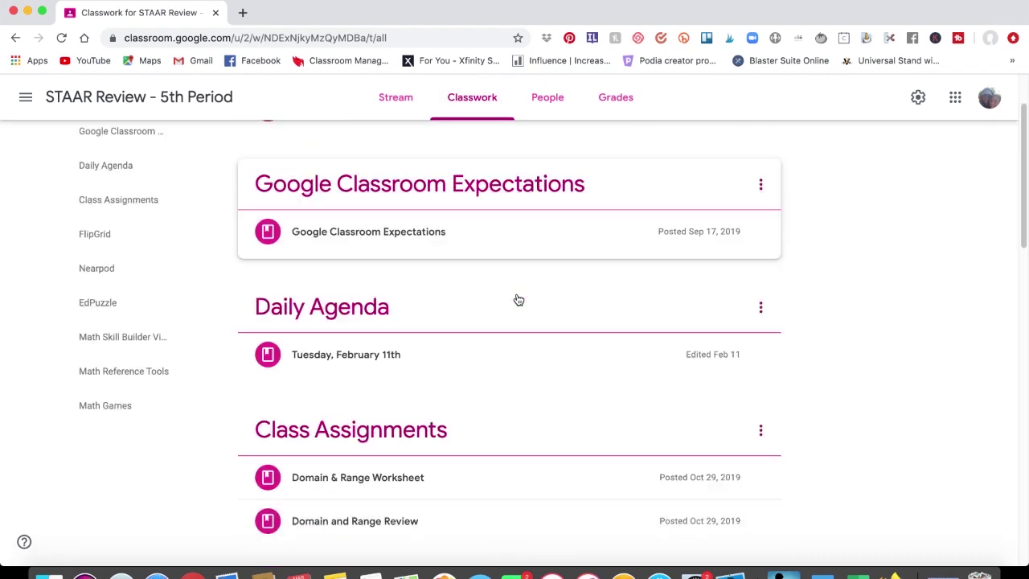
pyautogui.scroll(-3, 519, 300)
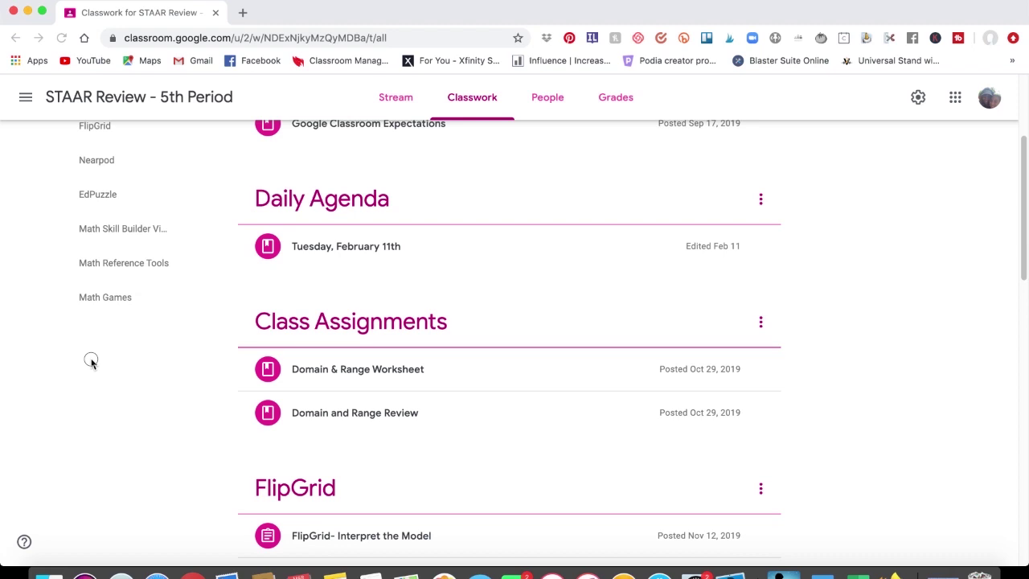
pyautogui.scroll(-1, 332, 419)
pyautogui.scroll(5, 332, 417)
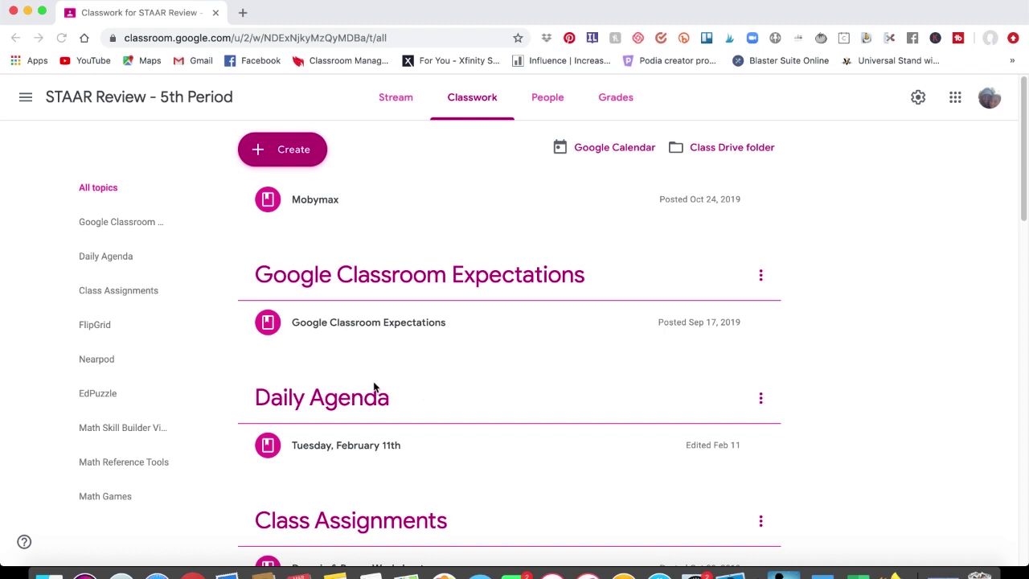
pyautogui.scroll(-1, 394, 397)
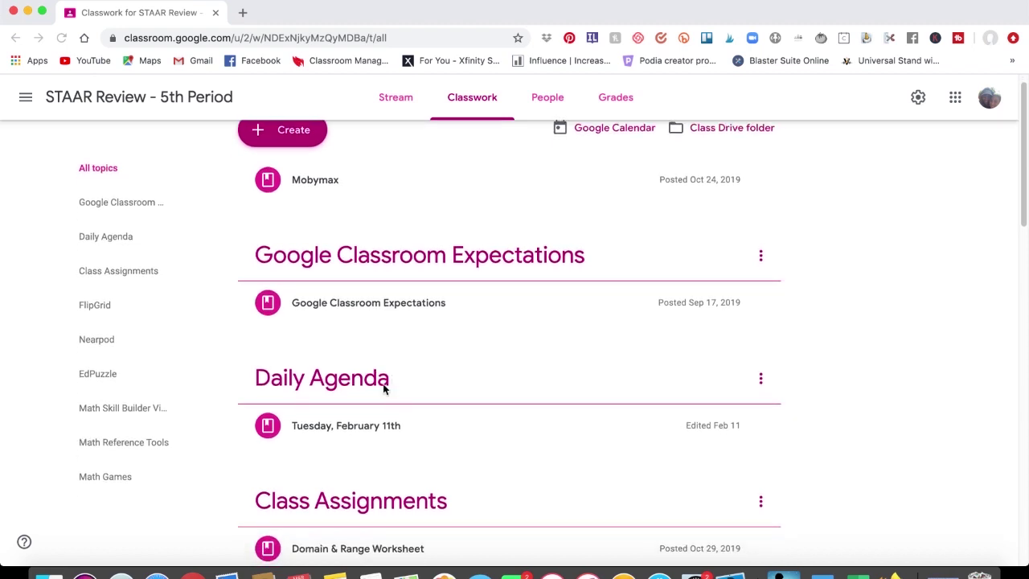
pyautogui.click(392, 304)
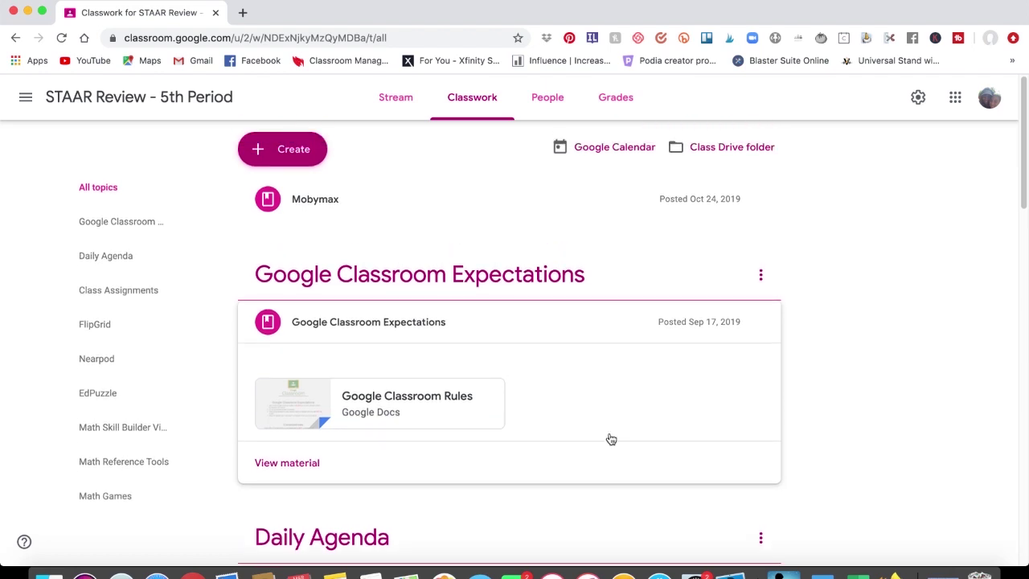
# Step: Open the Tuesday, February 11th document posted under the Daily Agenda topic
pyautogui.scroll(-6, 611, 441)
pyautogui.scroll(3, 609, 437)
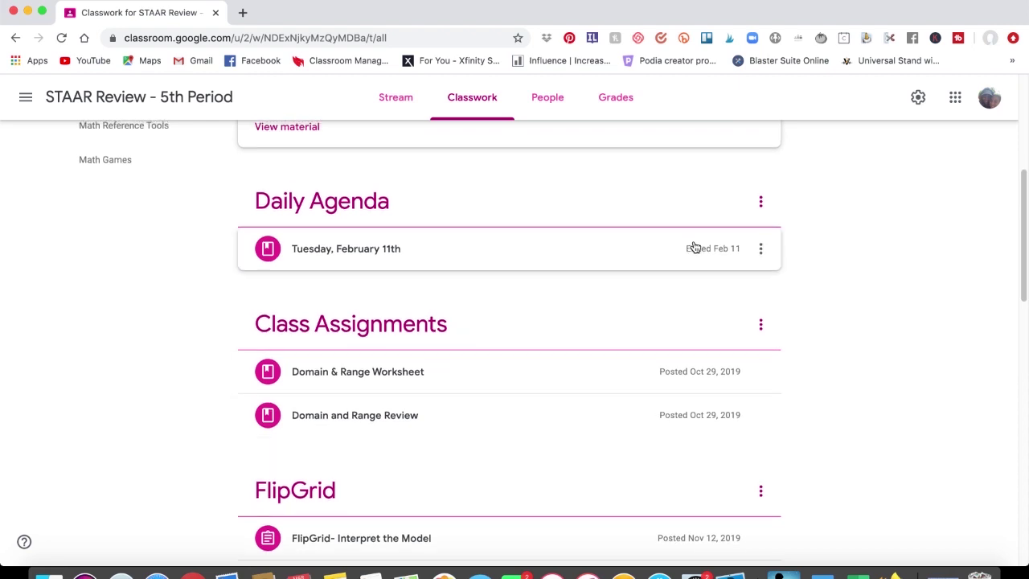
pyautogui.scroll(-1, 695, 247)
pyautogui.scroll(-1, 694, 246)
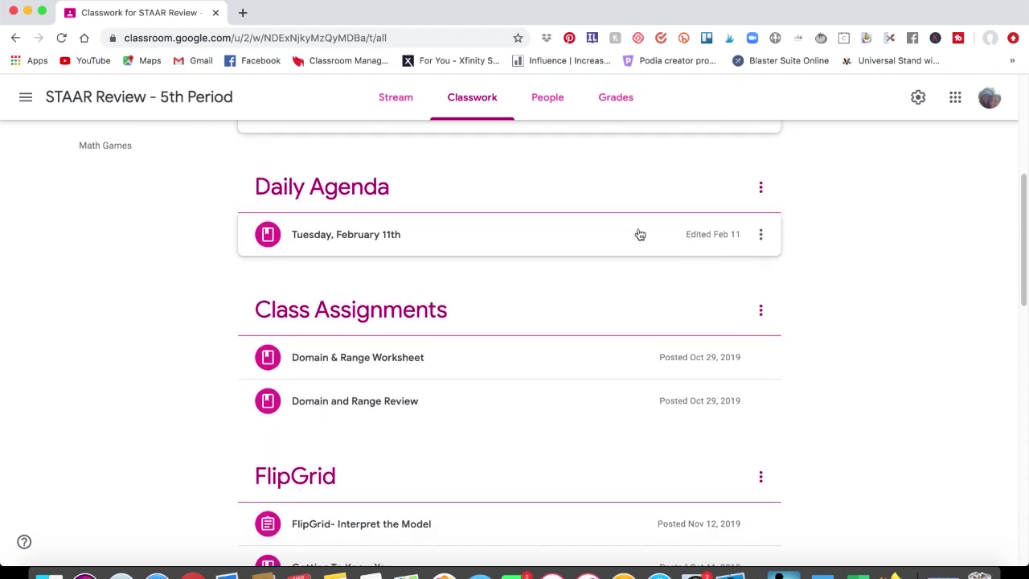
pyautogui.click(331, 235)
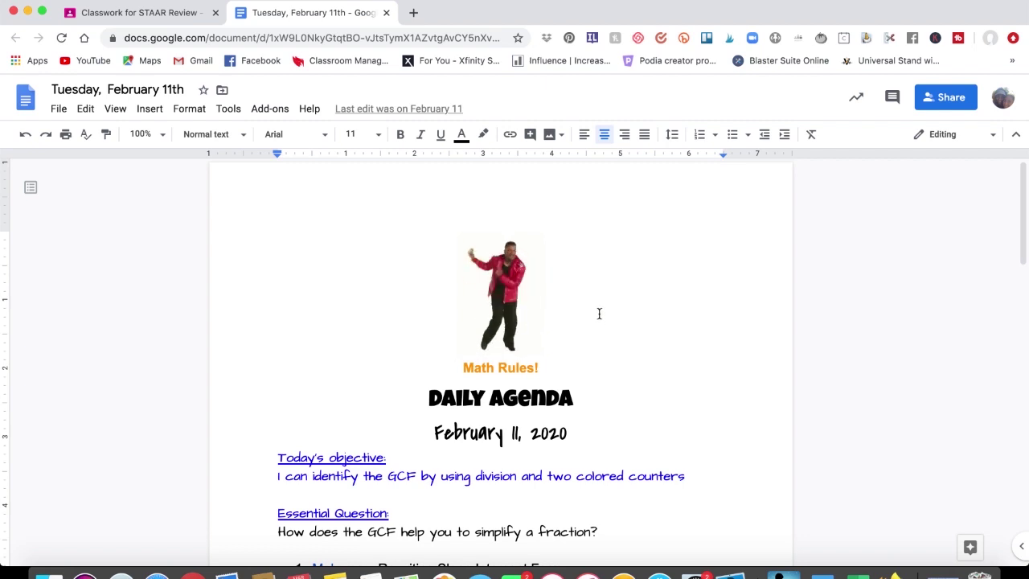
# Step: Read through the daily agenda's objective, essential question, activity list and reminder, and close the document
pyautogui.scroll(-2, 598, 313)
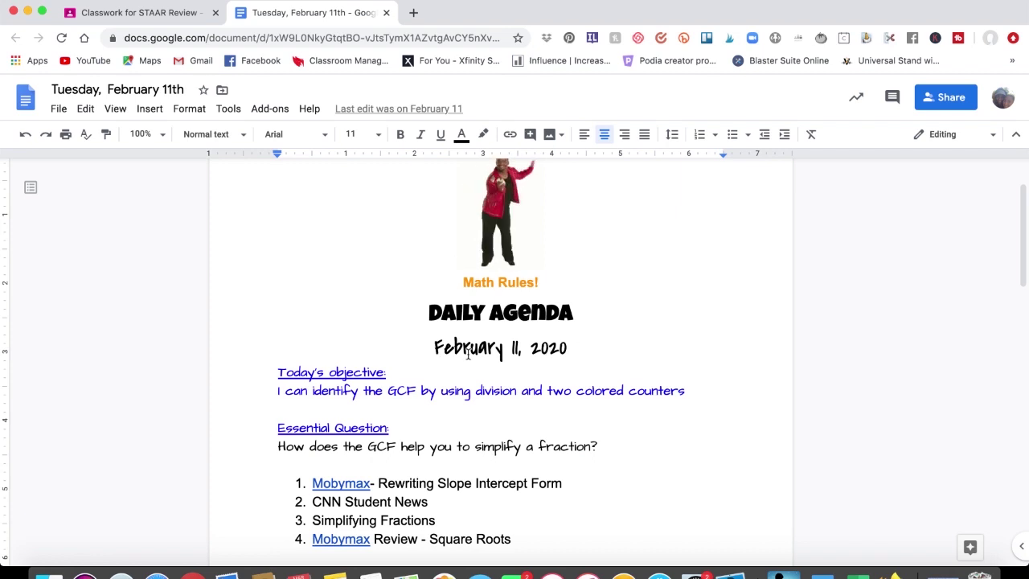
pyautogui.scroll(-1, 552, 392)
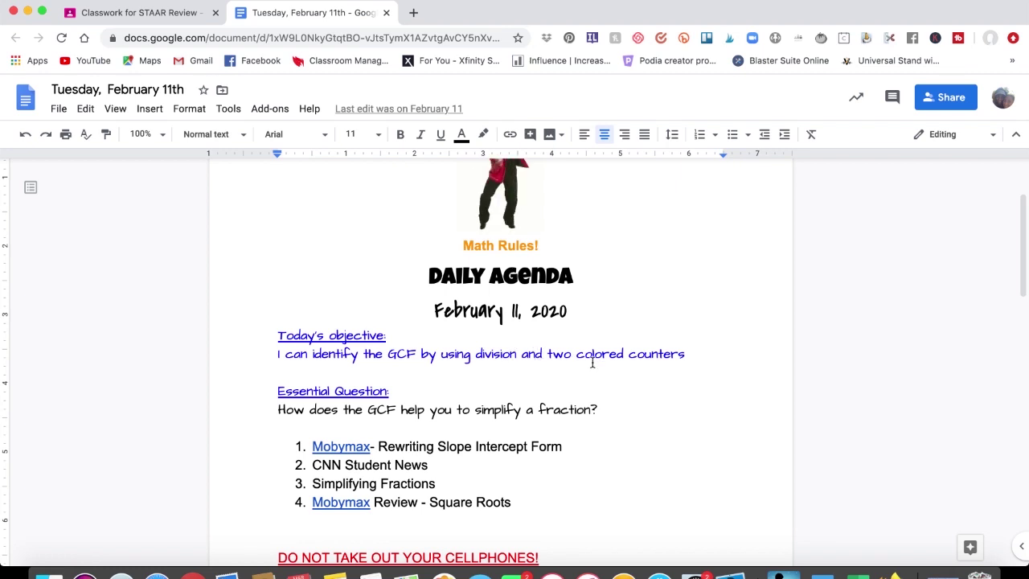
pyautogui.scroll(-1, 598, 366)
pyautogui.scroll(-1, 598, 366)
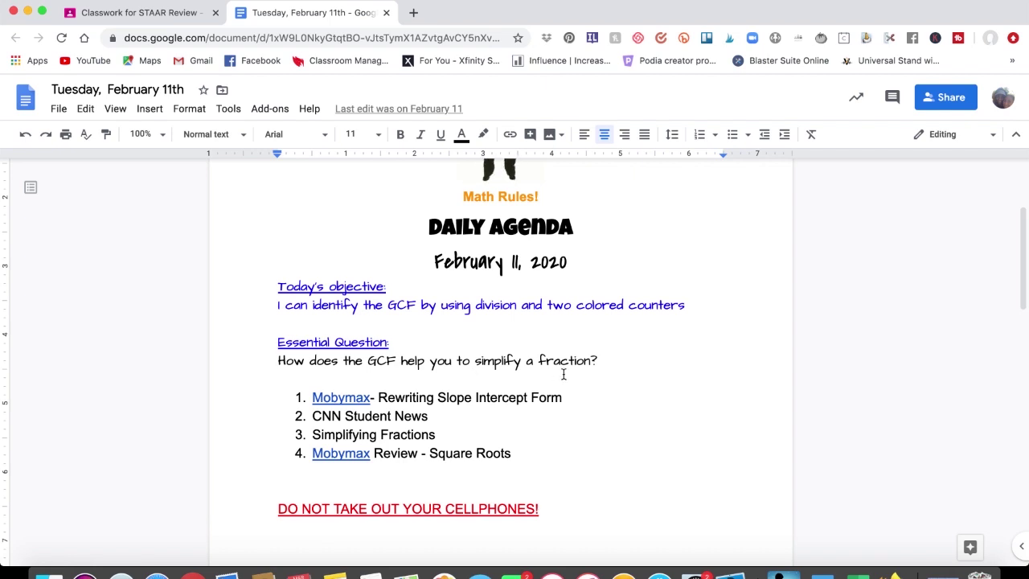
pyautogui.scroll(-1, 590, 386)
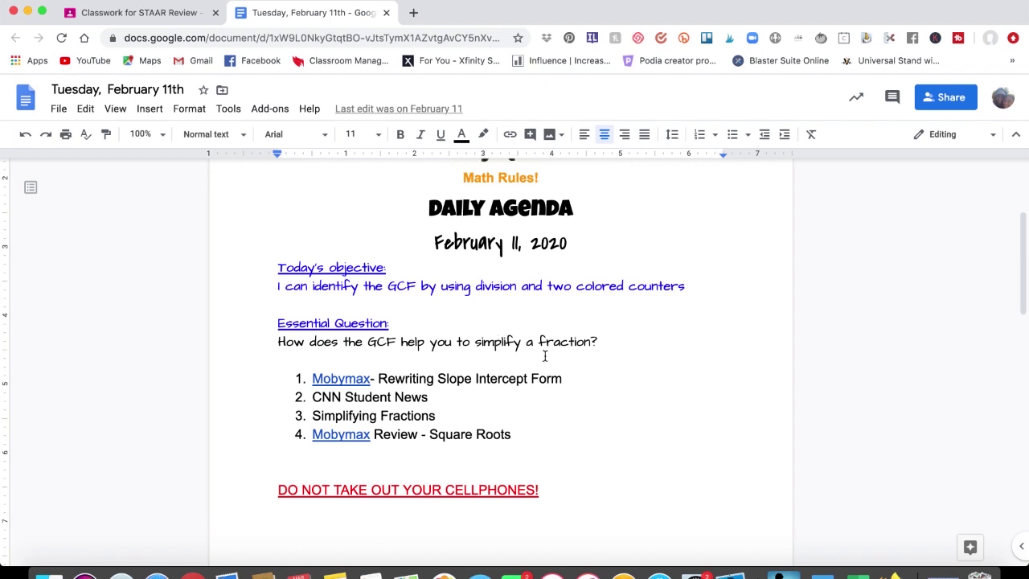
pyautogui.scroll(-1, 546, 356)
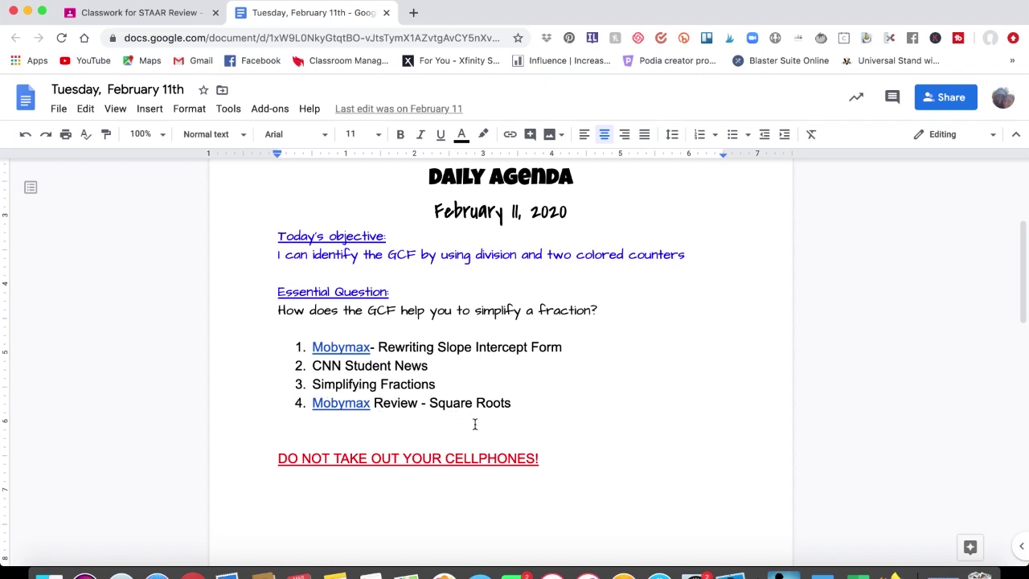
pyautogui.scroll(-3, 475, 424)
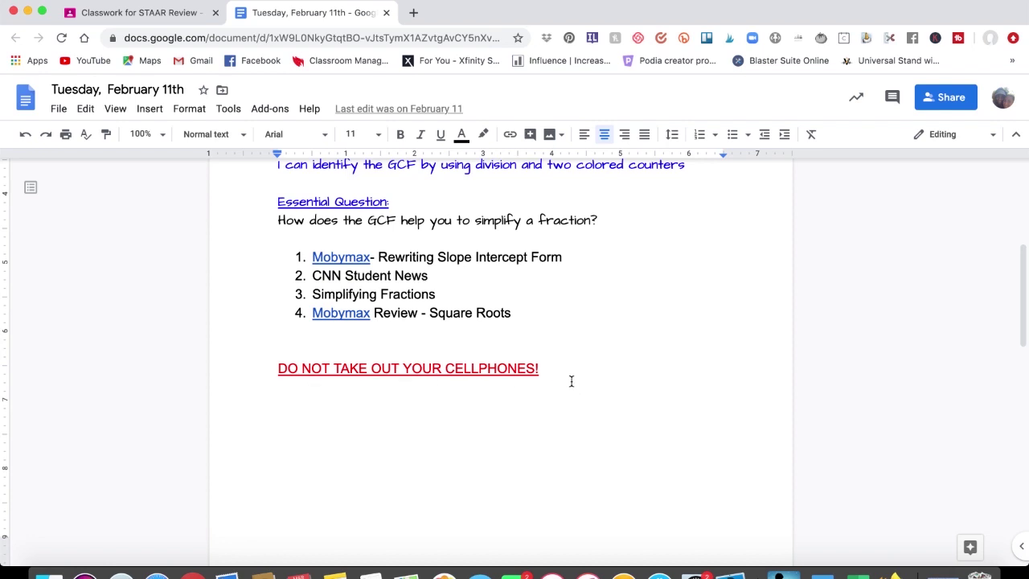
pyautogui.scroll(-1, 571, 381)
pyautogui.scroll(10, 576, 380)
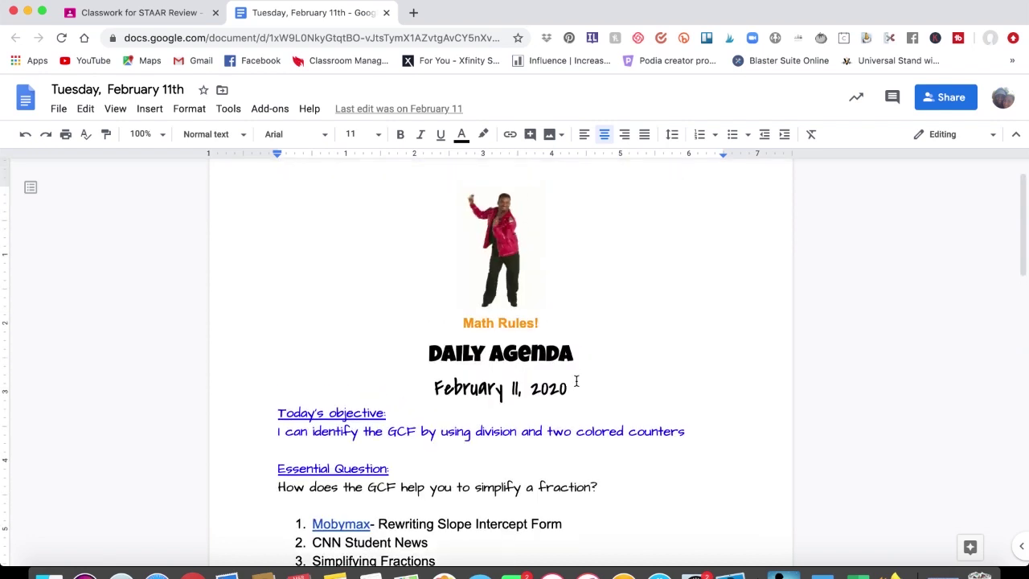
pyautogui.click(386, 13)
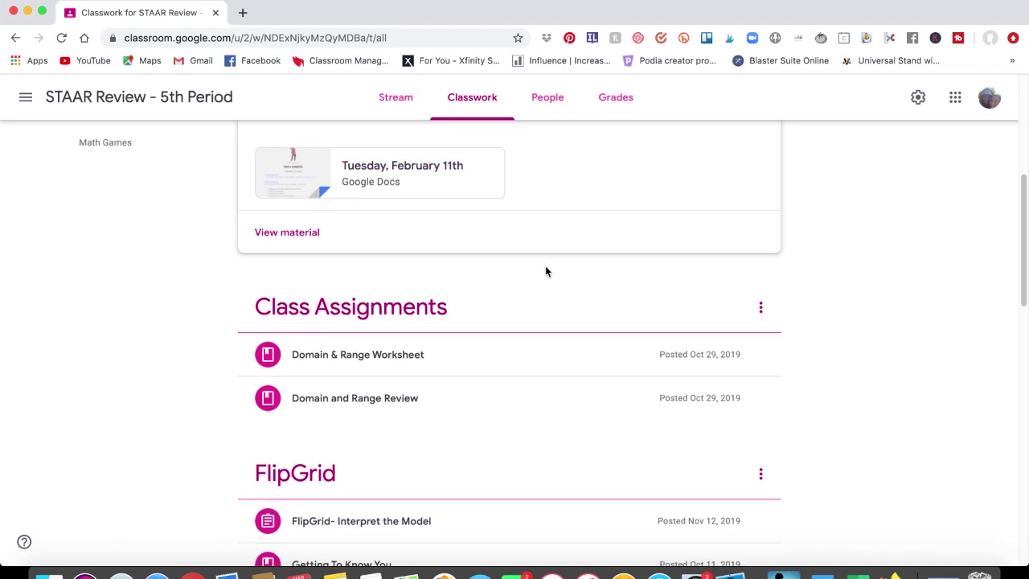
# Step: Expand the Domain & Range Worksheet under Class Assignments and open its attached Domain & Range.pdf
pyautogui.scroll(-2, 544, 266)
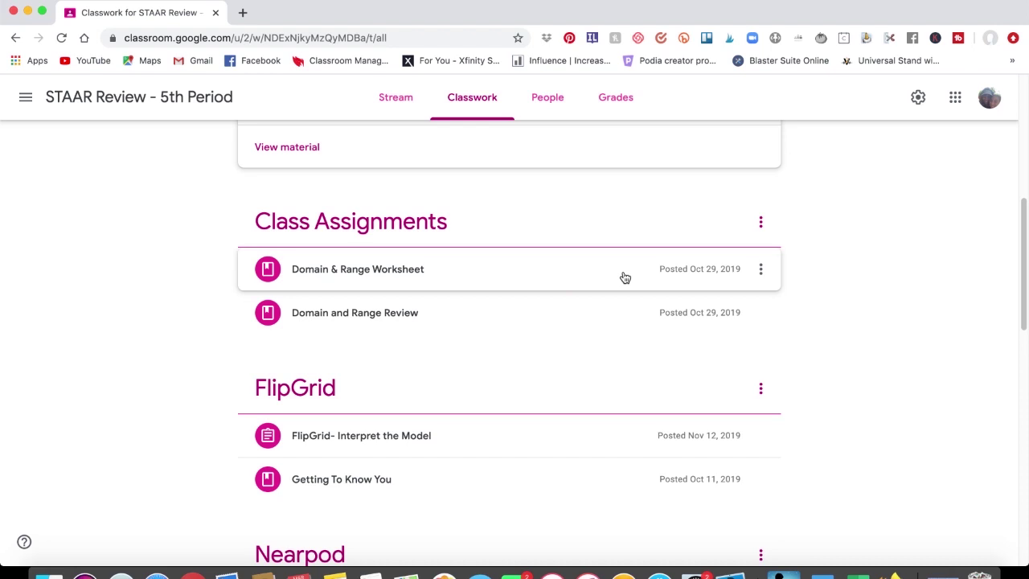
pyautogui.click(422, 280)
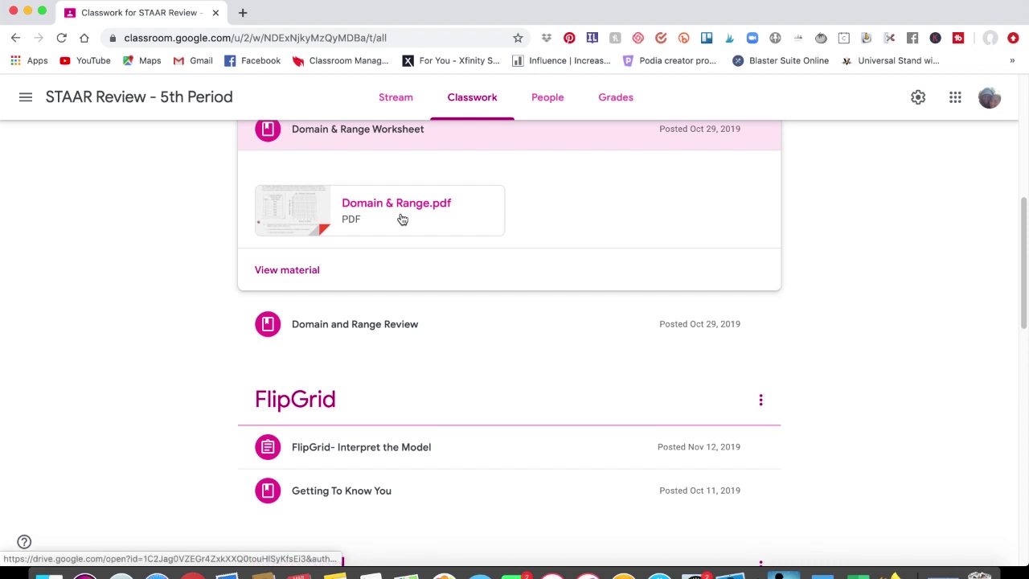
pyautogui.scroll(-1, 433, 276)
pyautogui.scroll(1, 433, 276)
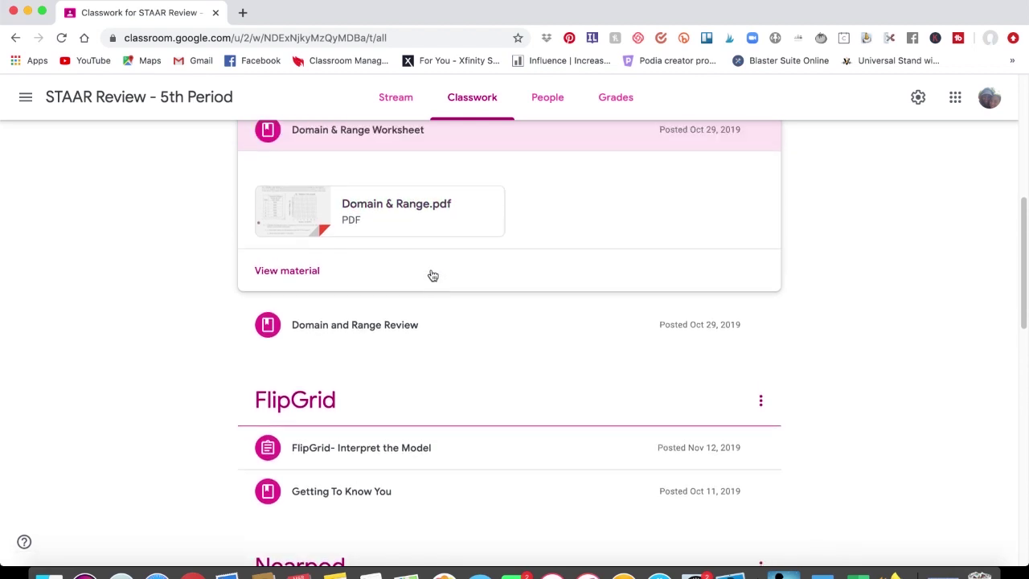
pyautogui.click(401, 220)
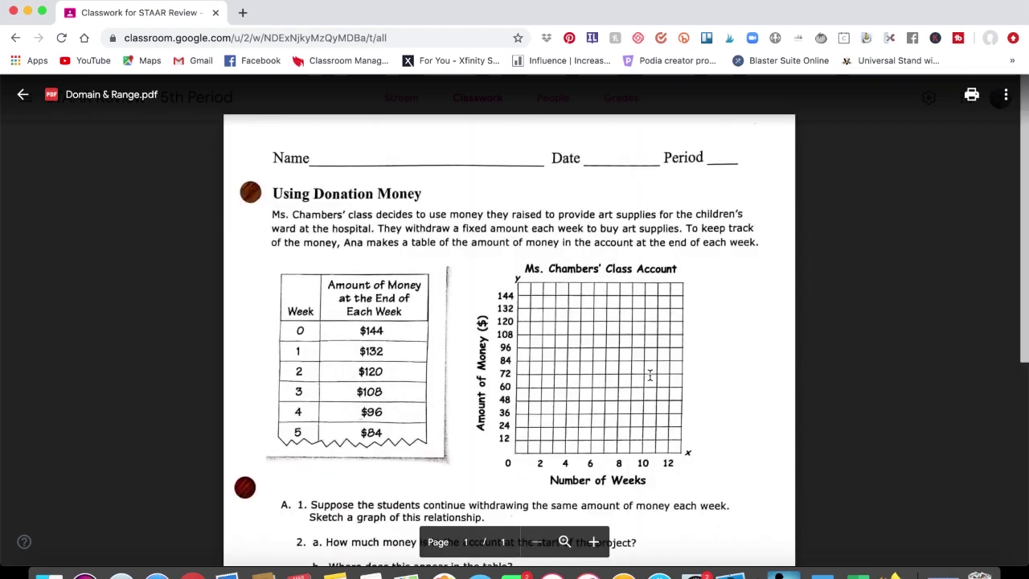
# Step: Review the worksheet's table, graph and questions, and close the PDF preview
pyautogui.scroll(-2, 650, 374)
pyautogui.scroll(-5, 650, 374)
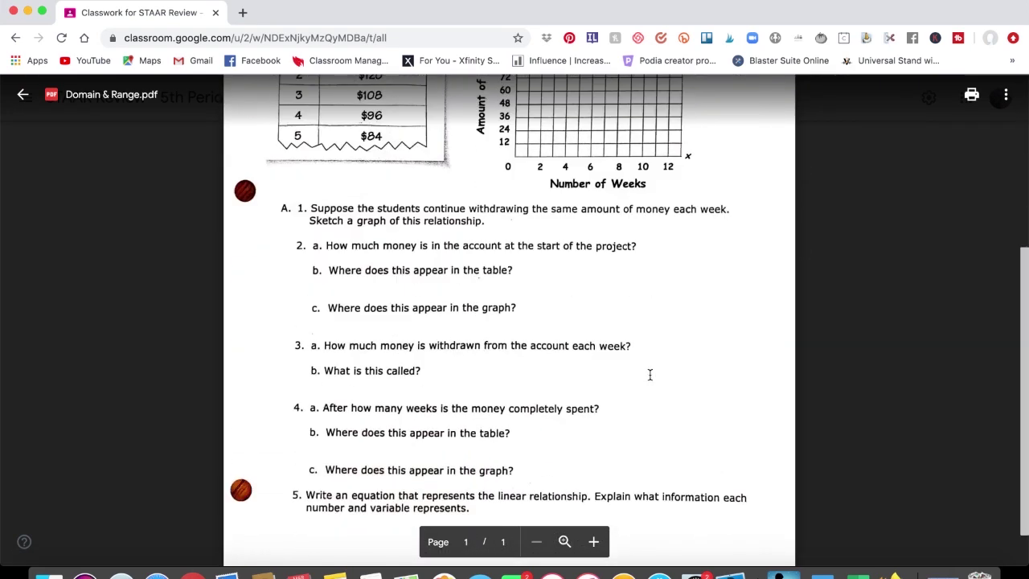
pyautogui.scroll(-1, 649, 373)
pyautogui.scroll(6, 649, 374)
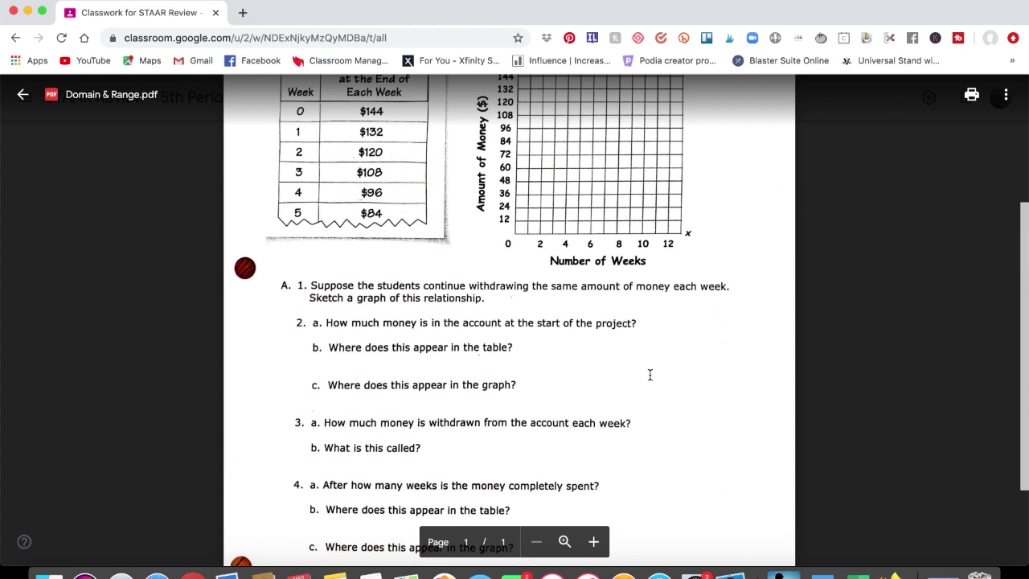
pyautogui.scroll(2, 650, 374)
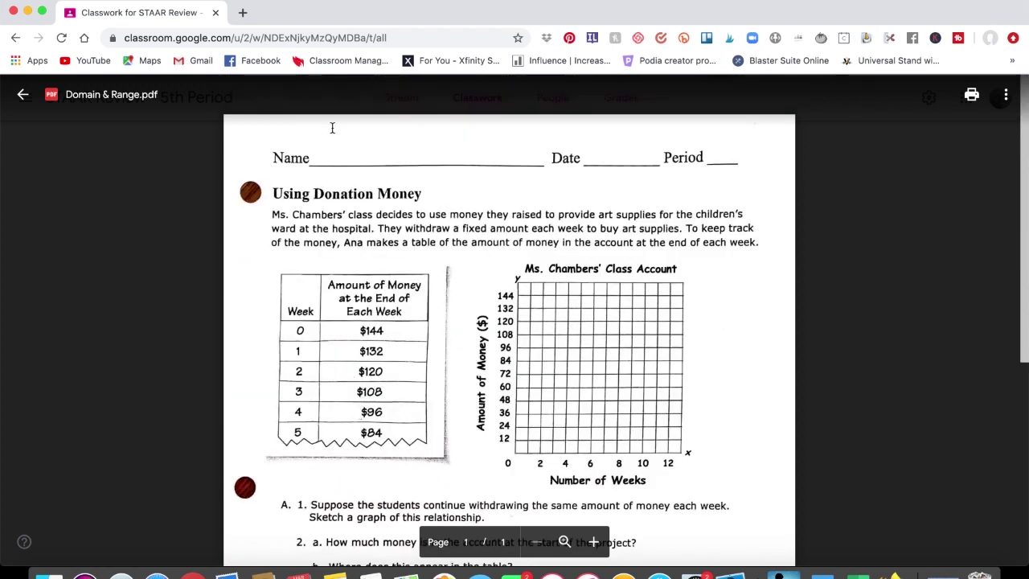
pyautogui.click(29, 106)
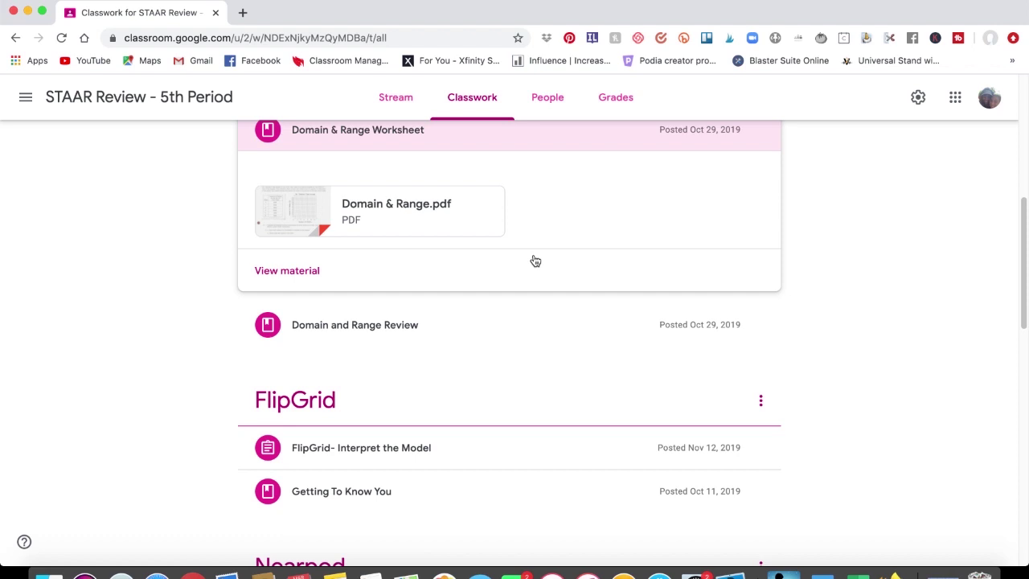
# Step: Examine how the FlipGrid, Nearpod, EdPuzzle and Math Skill Builder Videos topics are organized in the classwork list
pyautogui.scroll(2, 581, 328)
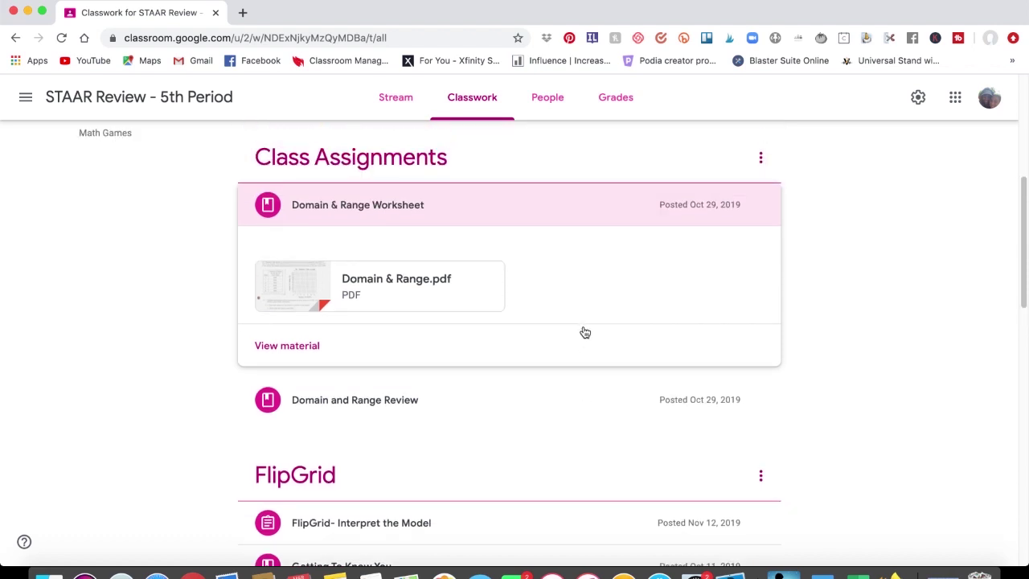
pyautogui.scroll(-5, 596, 354)
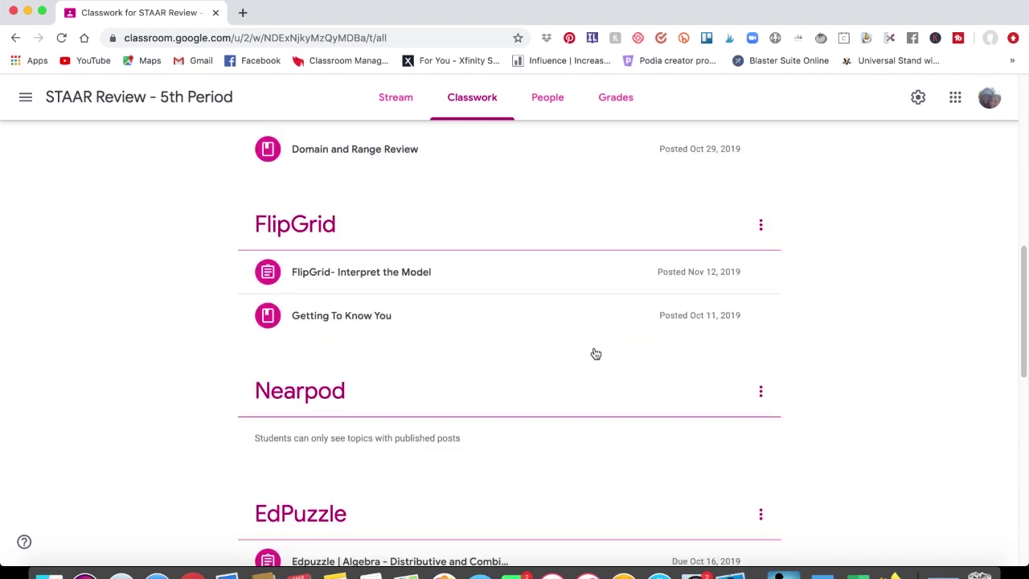
pyautogui.scroll(-1, 506, 342)
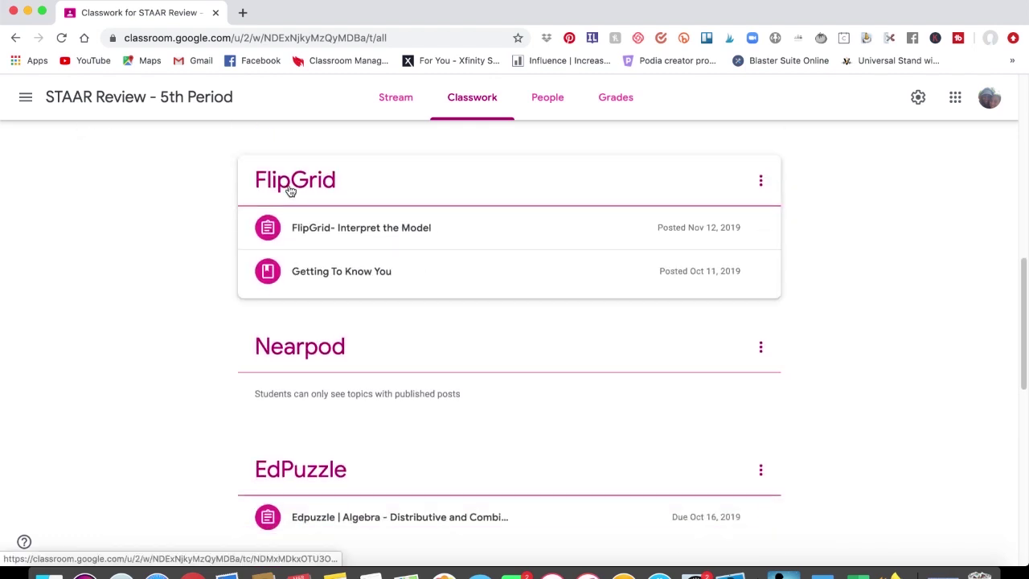
pyautogui.scroll(-5, 381, 481)
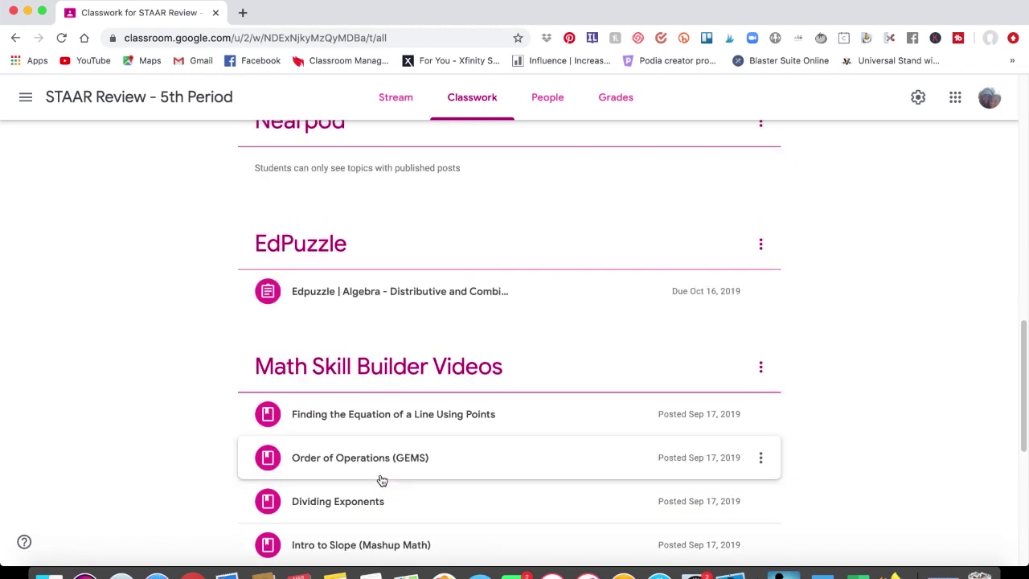
pyautogui.scroll(6, 381, 480)
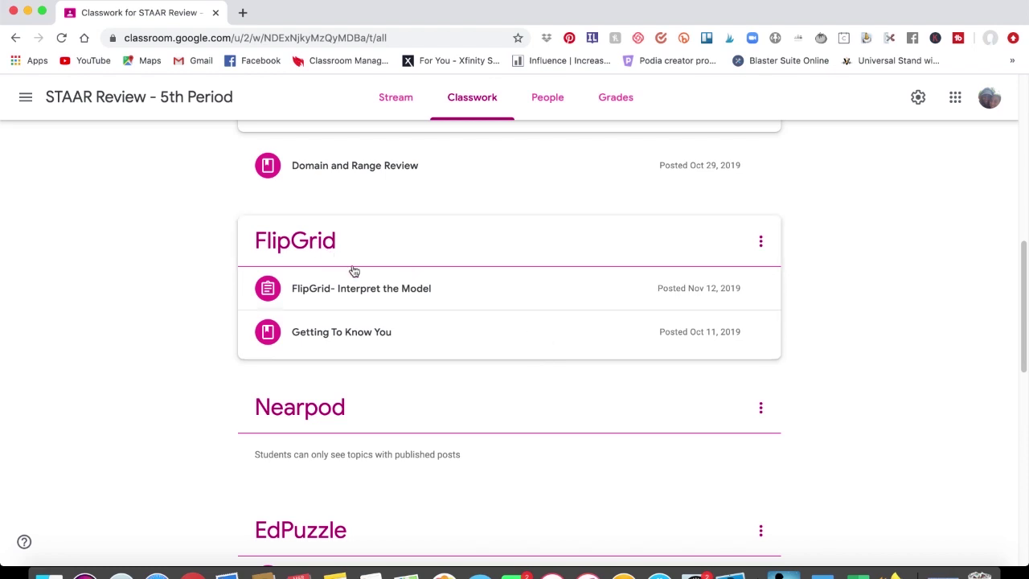
pyautogui.scroll(-3, 354, 271)
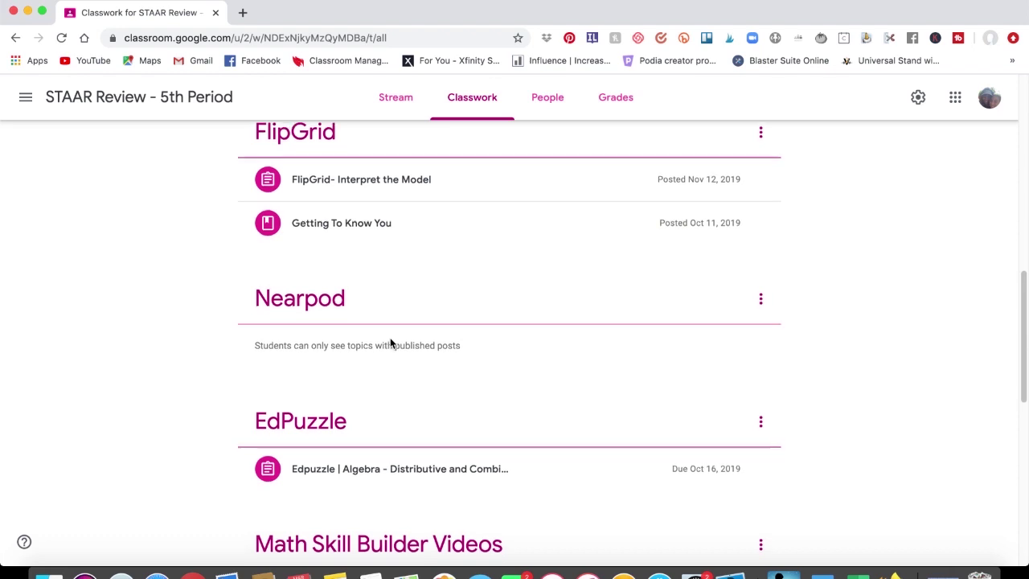
pyautogui.scroll(-1, 391, 343)
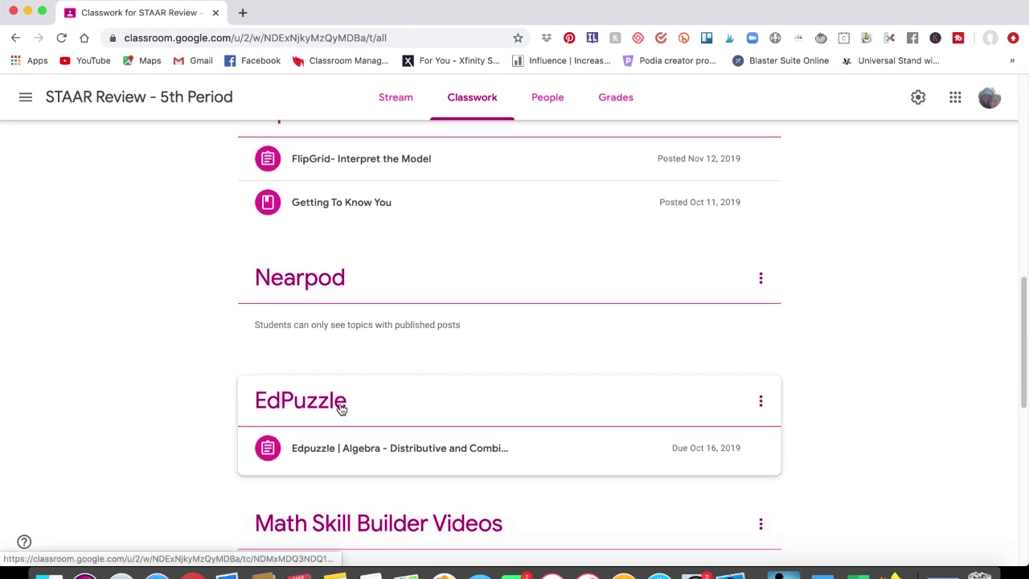
pyautogui.scroll(1, 341, 406)
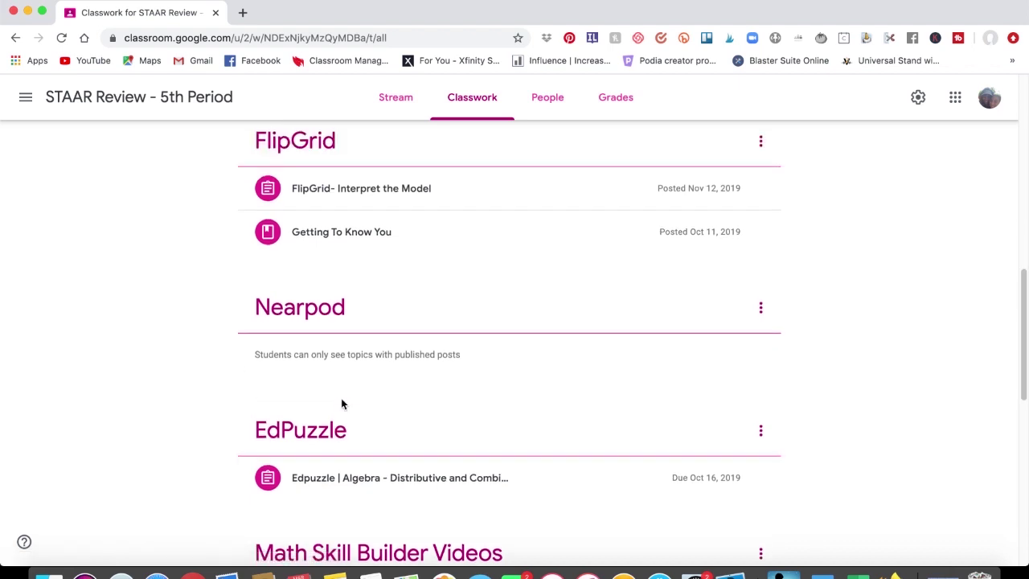
pyautogui.scroll(1, 341, 404)
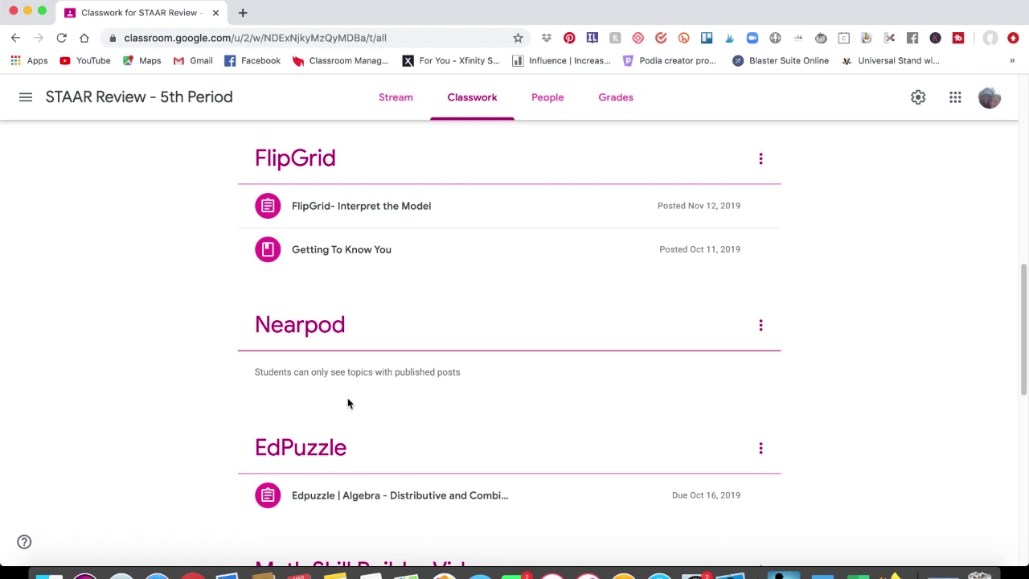
pyautogui.scroll(-1, 347, 403)
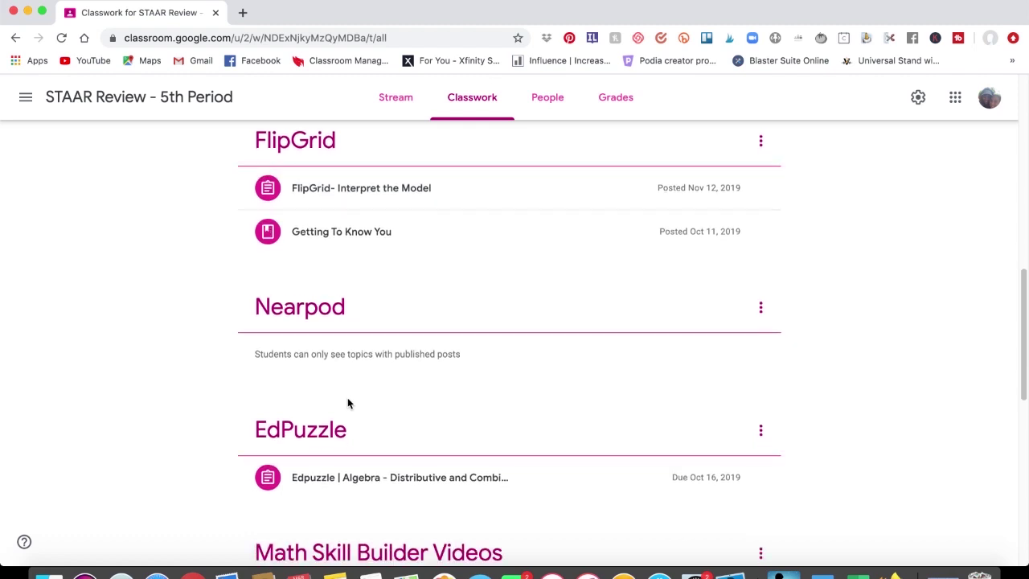
# Step: Expand the Finding the Equation of a Line Using Points, Order of Operations (GEMS) and Dividing Exponents materials in turn to view their attached videos
pyautogui.scroll(-5, 347, 403)
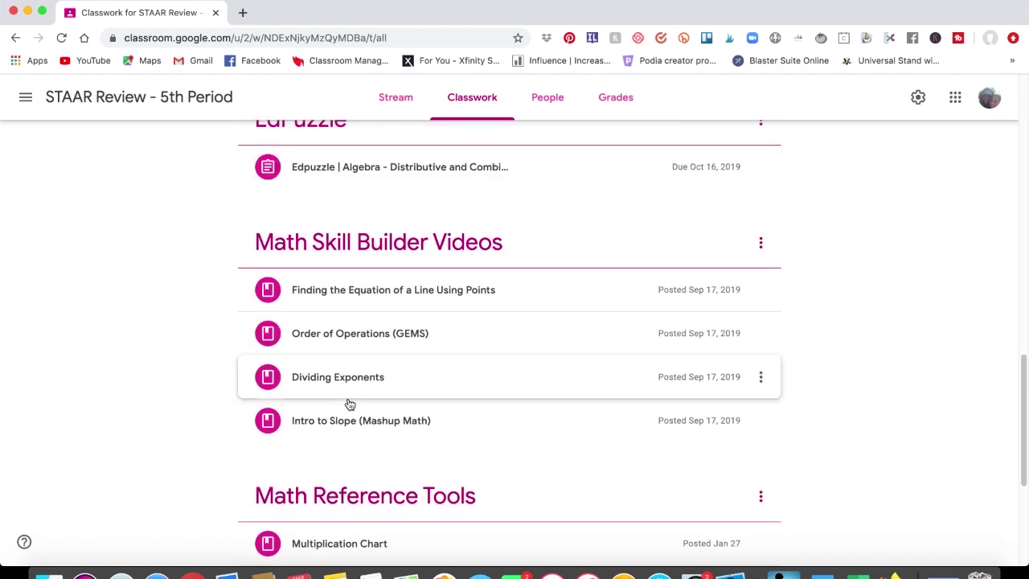
pyautogui.scroll(-1, 348, 404)
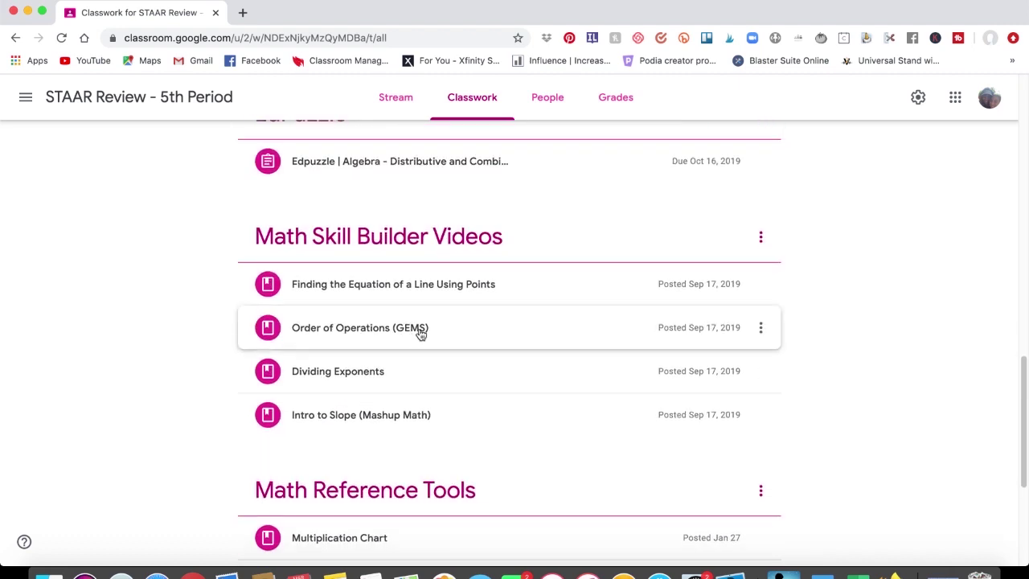
pyautogui.scroll(-2, 455, 327)
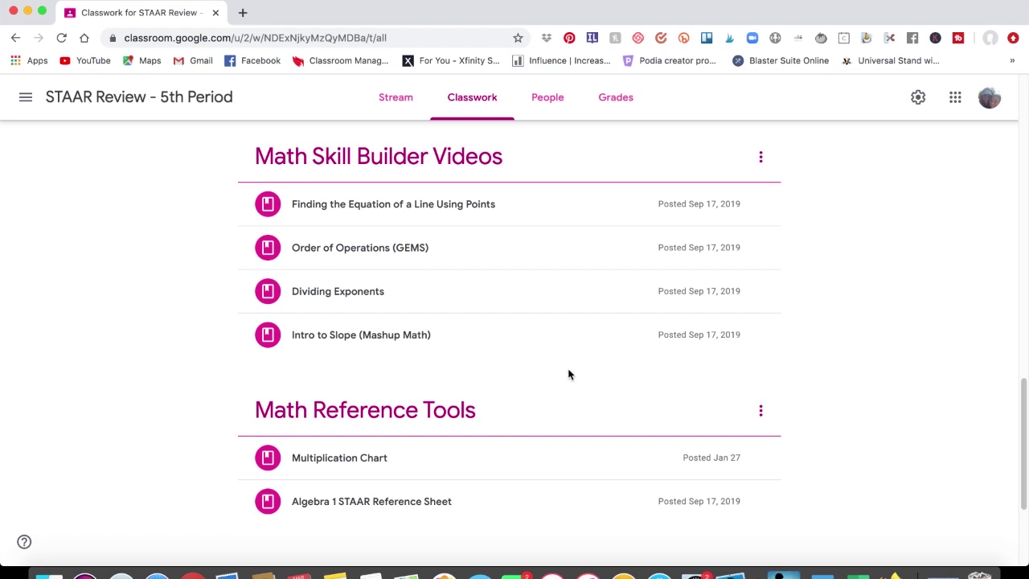
pyautogui.click(448, 216)
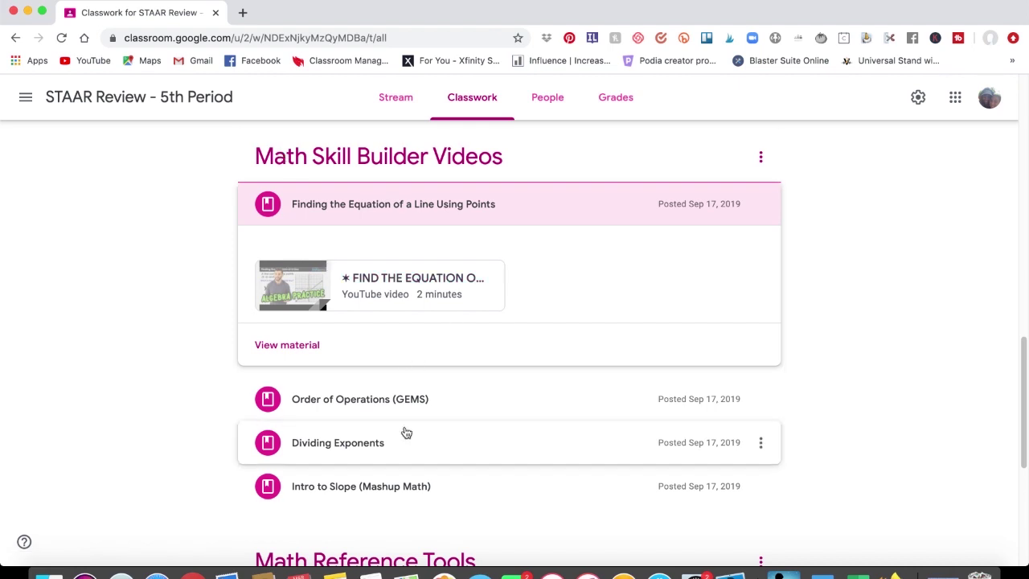
pyautogui.scroll(-2, 405, 427)
pyautogui.click(410, 347)
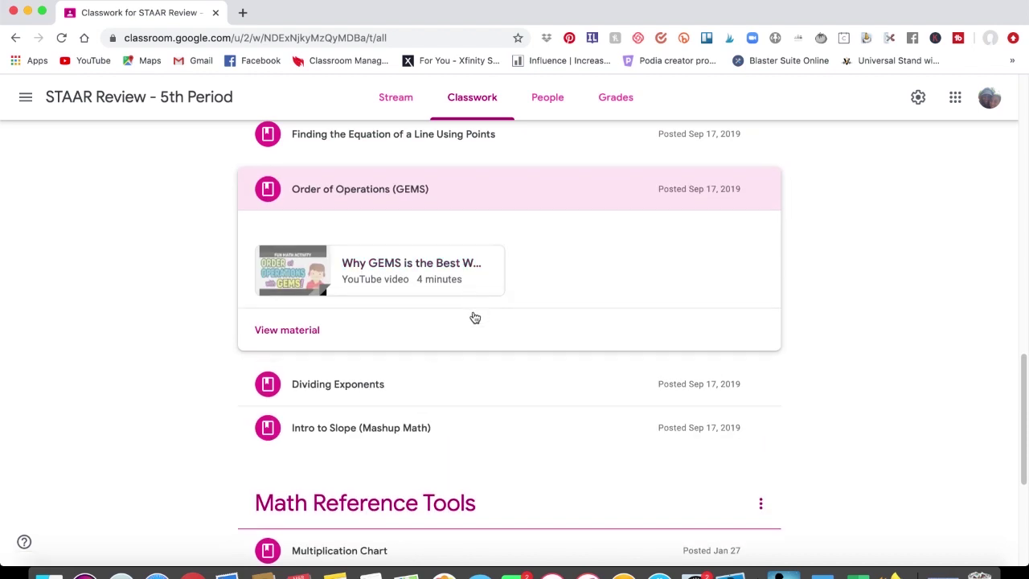
pyautogui.scroll(1, 473, 317)
pyautogui.click(457, 409)
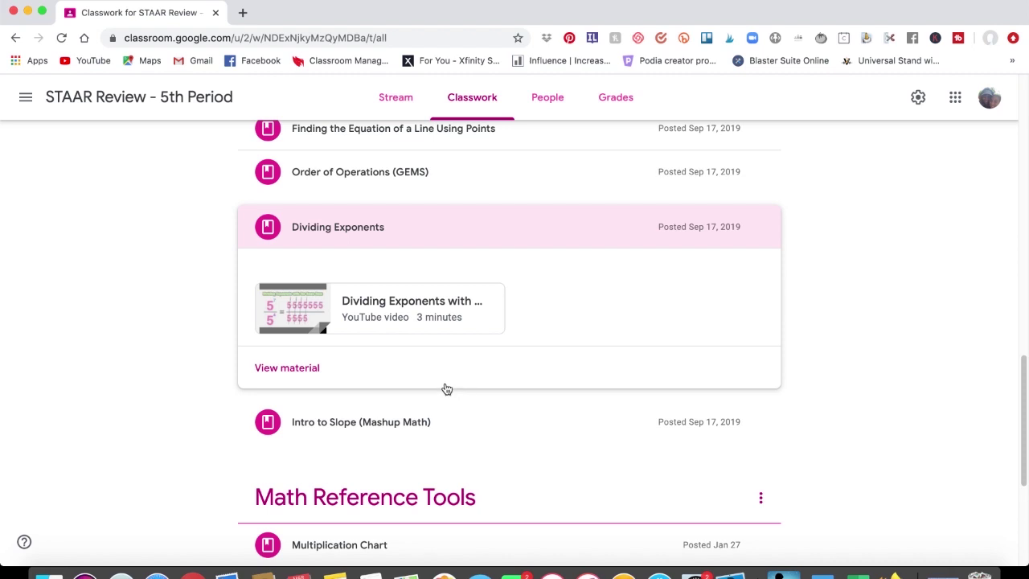
pyautogui.scroll(3, 446, 386)
pyautogui.scroll(3, 447, 386)
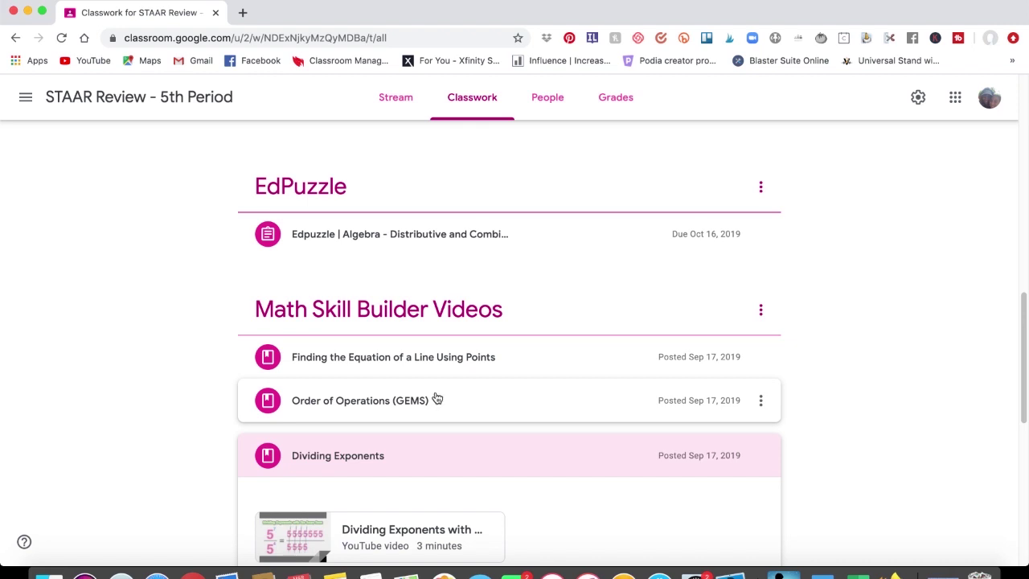
# Step: View the full Multiplication Chart material under Math Reference Tools and return to the classwork list
pyautogui.scroll(-5, 436, 398)
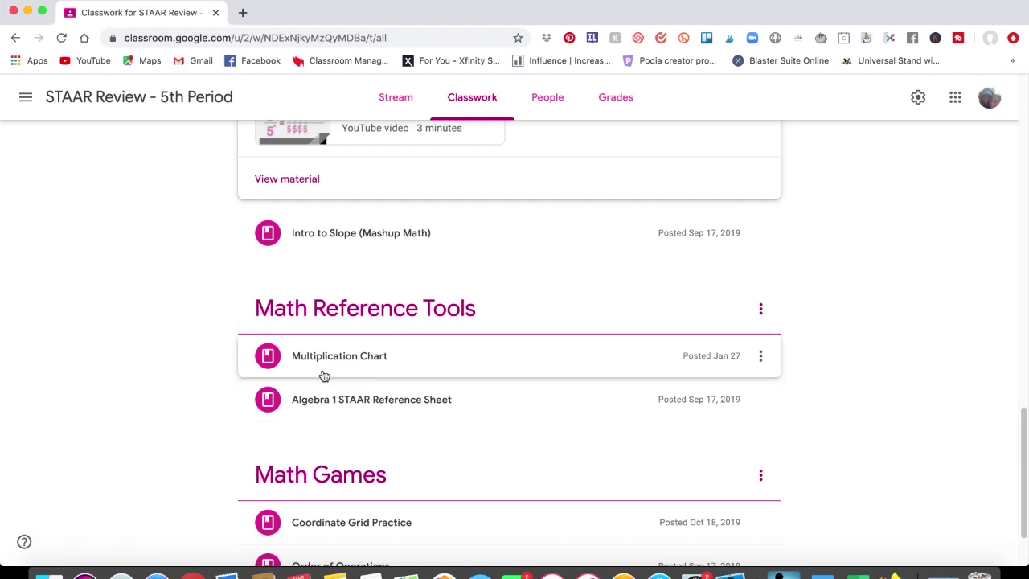
pyautogui.scroll(-1, 326, 374)
pyautogui.click(351, 296)
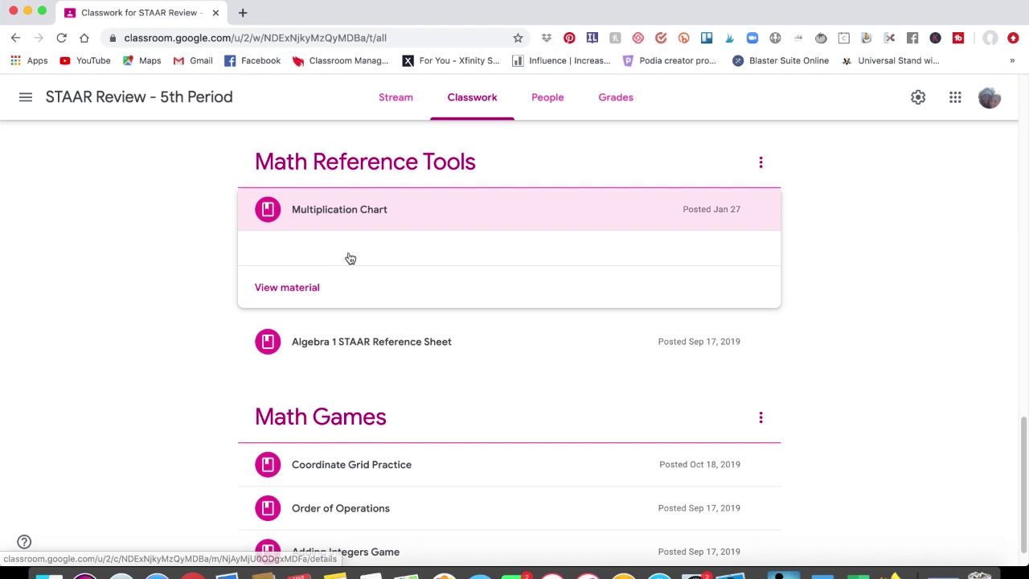
pyautogui.click(303, 290)
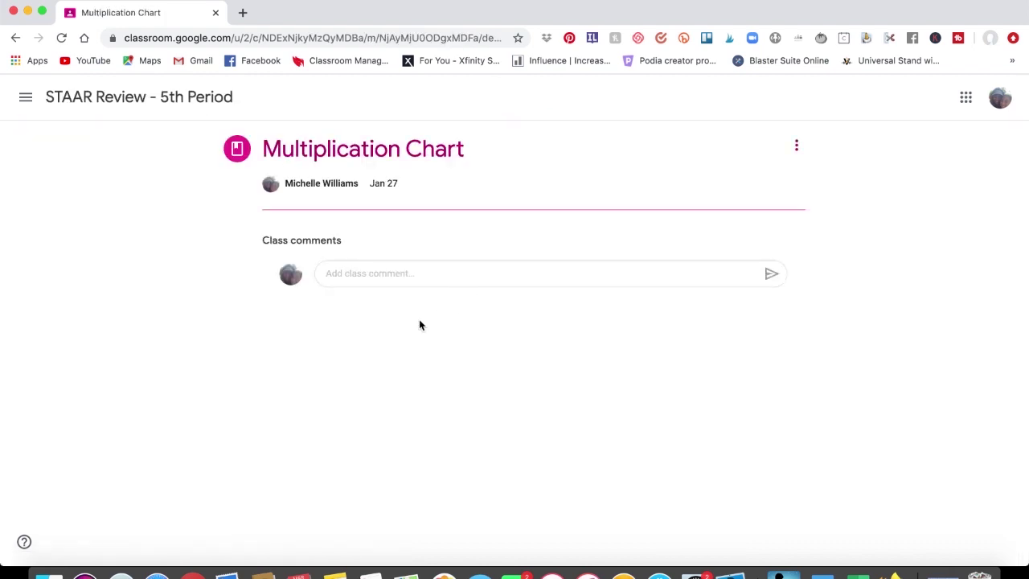
pyautogui.click(15, 37)
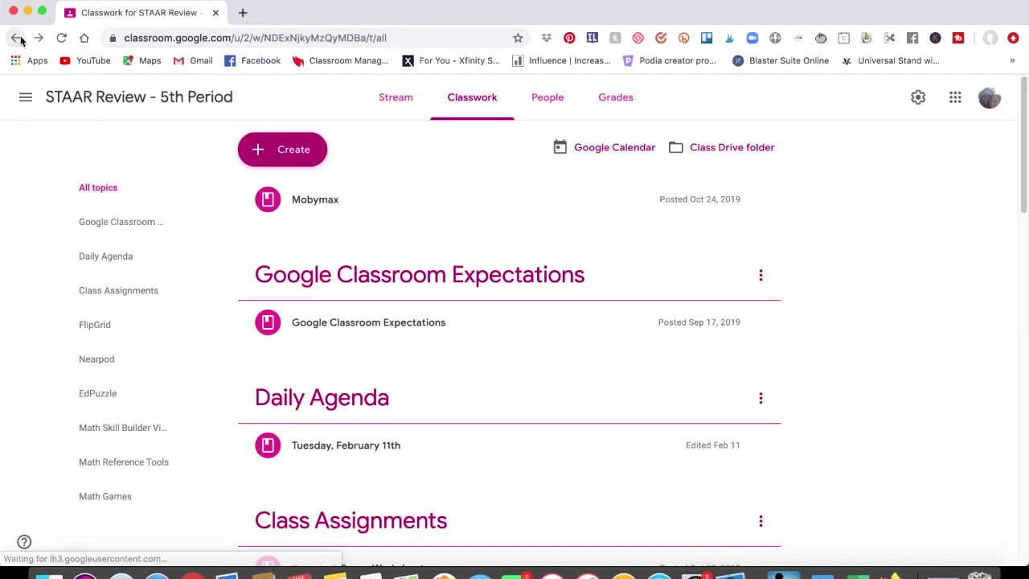
# Step: Review the RefMat_AlgI_2015-16_0.pdf attached to the Algebra 1 STAAR Reference Sheet and close the preview
pyautogui.scroll(-8, 510, 398)
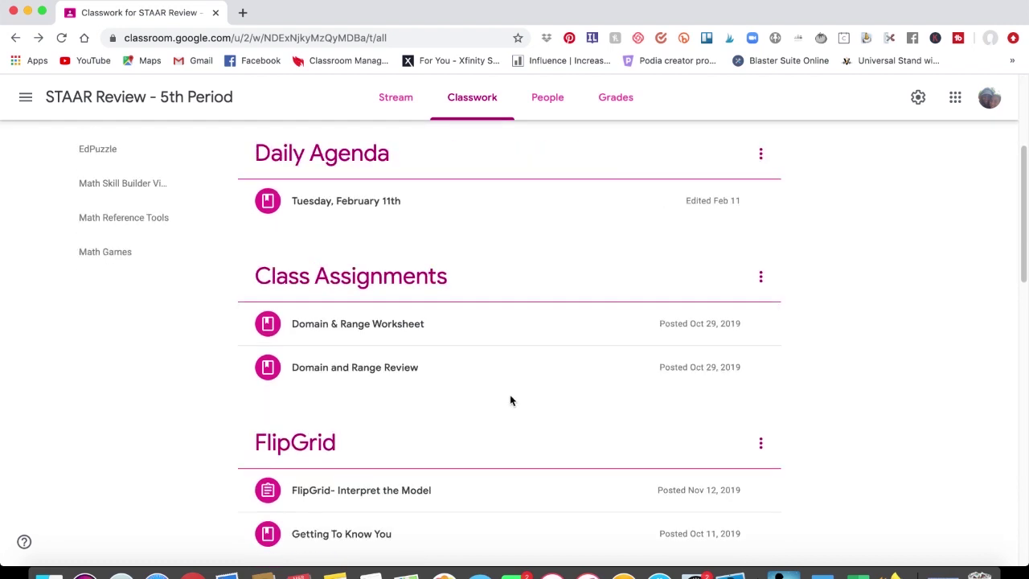
pyautogui.scroll(-6, 512, 400)
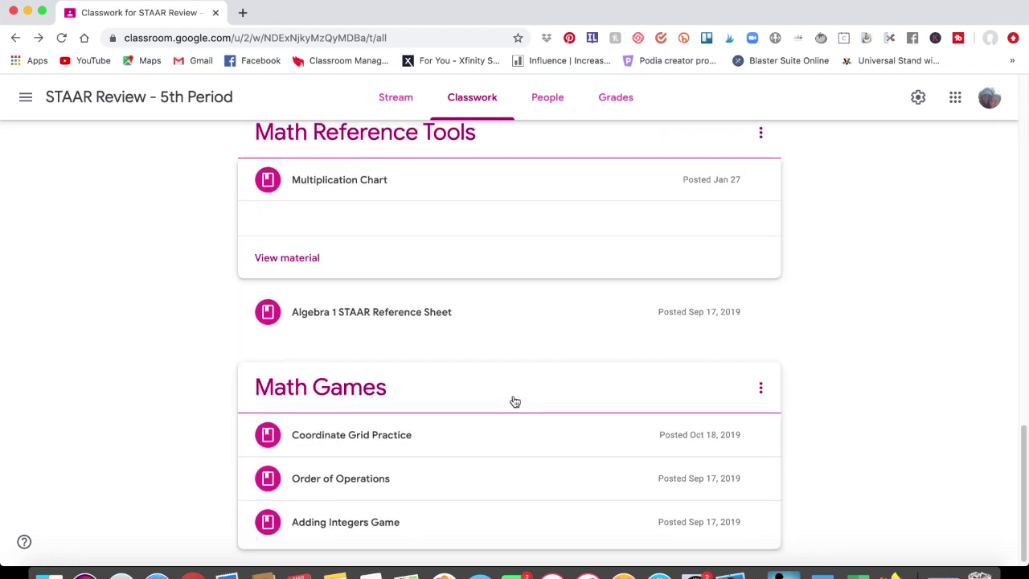
pyautogui.click(401, 321)
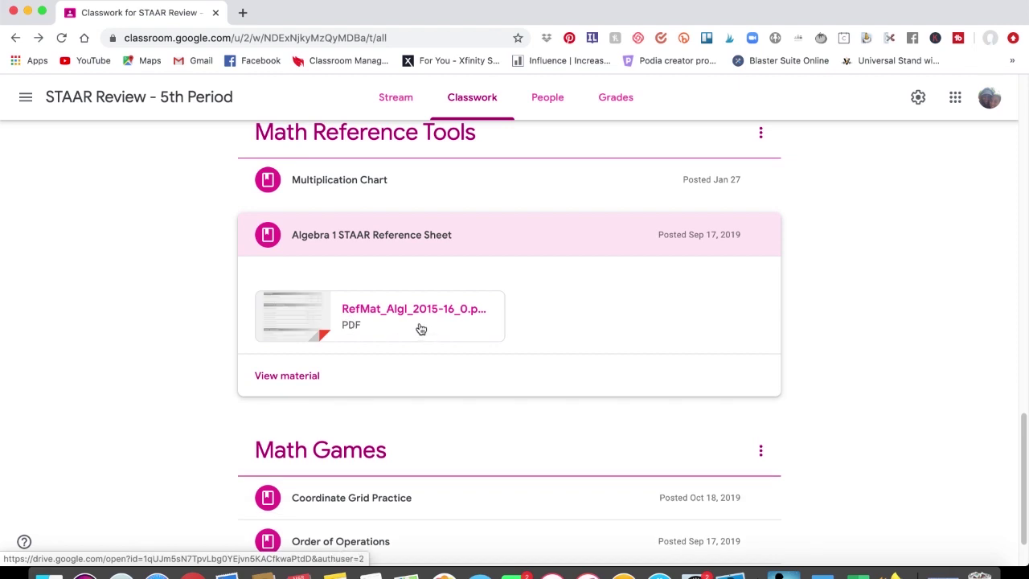
pyautogui.click(422, 338)
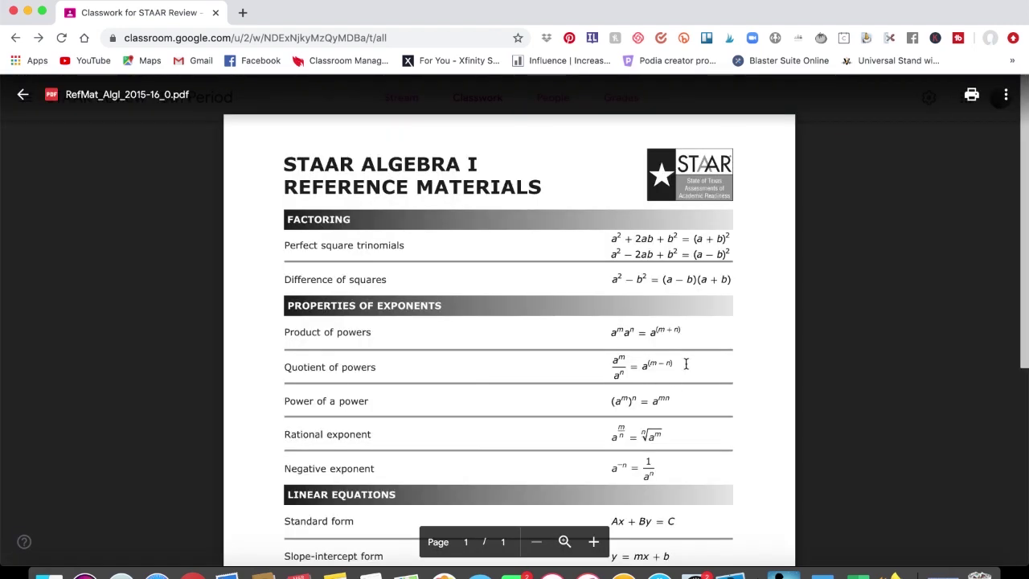
pyautogui.scroll(-1, 686, 363)
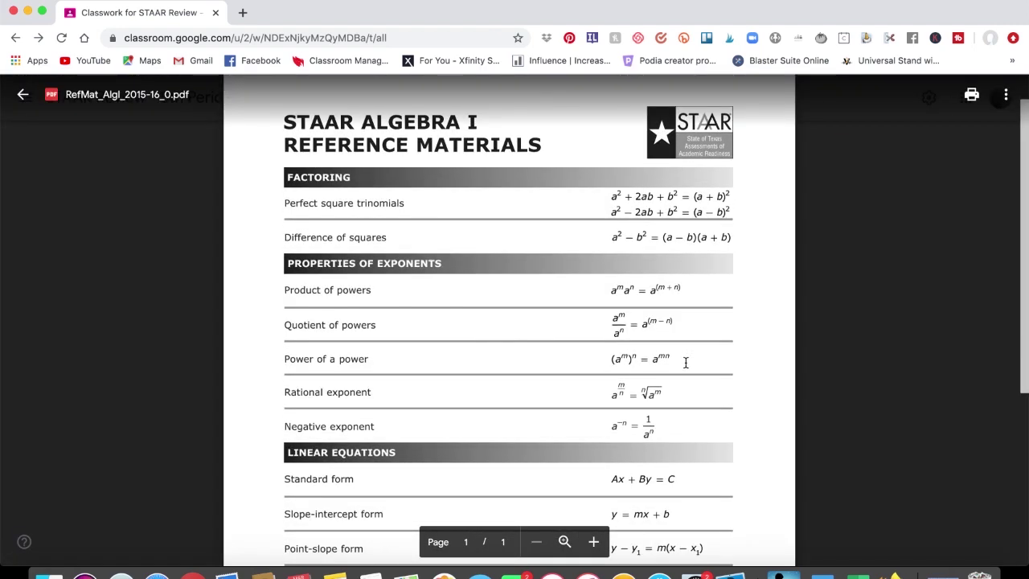
pyautogui.click(16, 97)
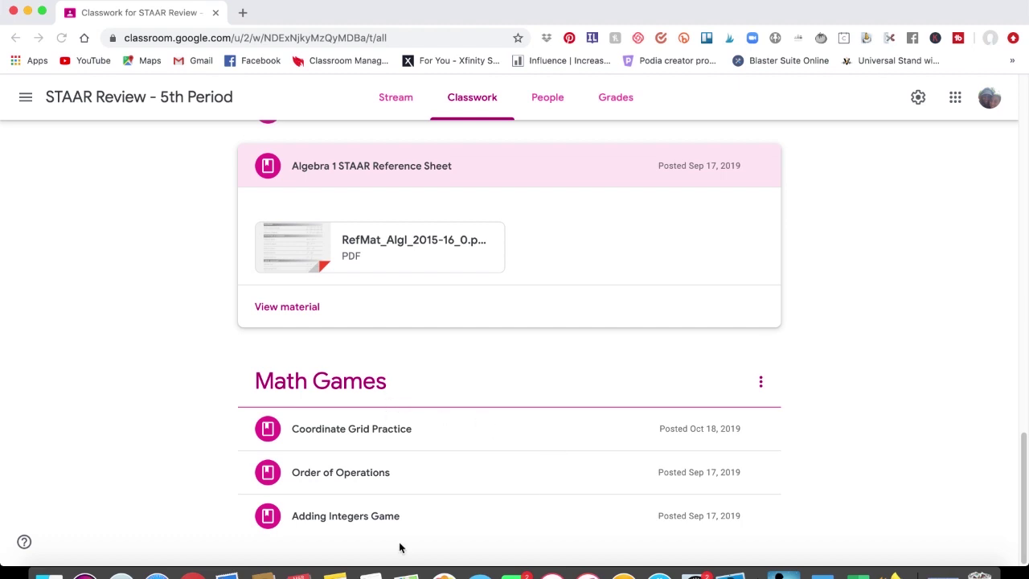
# Step: Expand Coordinate Grid Practice under Math Games to view its linked game, and review how all the classwork topics are organized
pyautogui.click(371, 432)
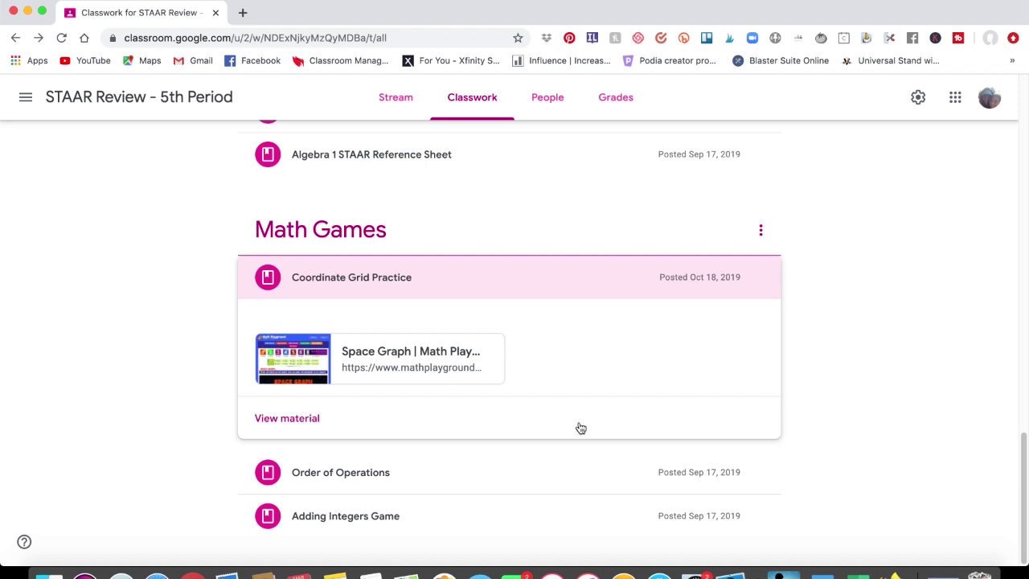
pyautogui.scroll(15, 580, 427)
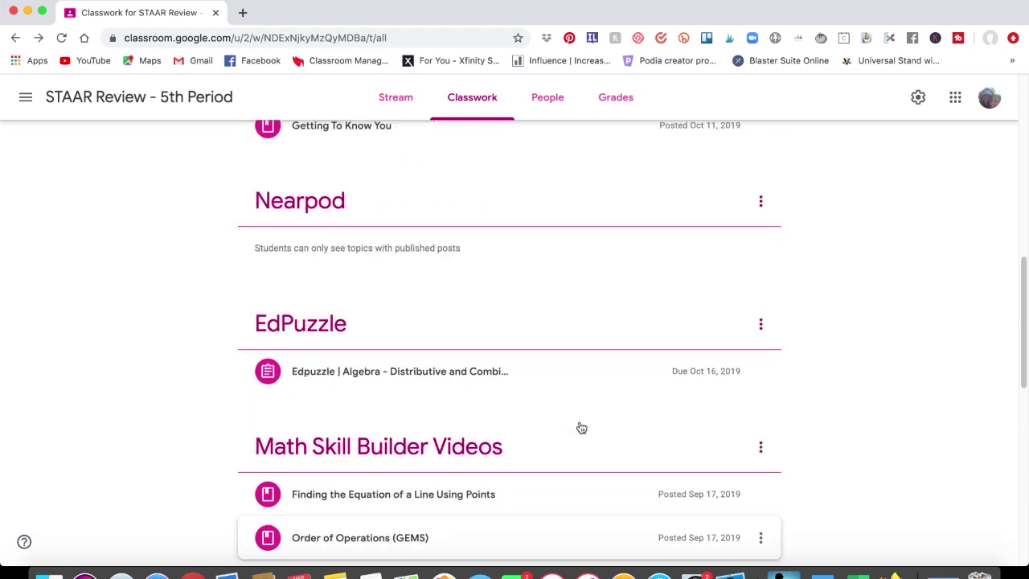
pyautogui.scroll(5, 581, 427)
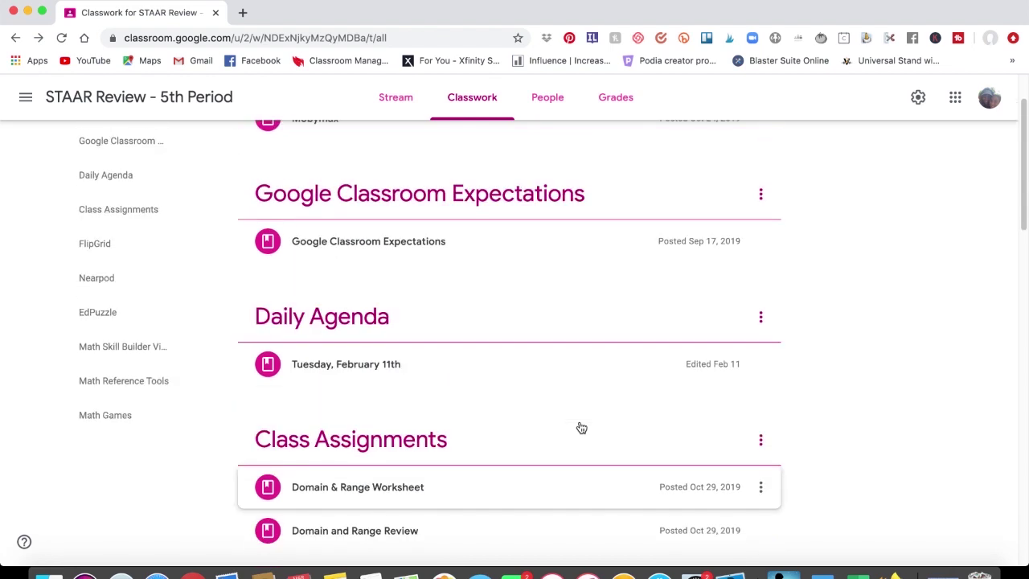
pyautogui.scroll(1, 581, 428)
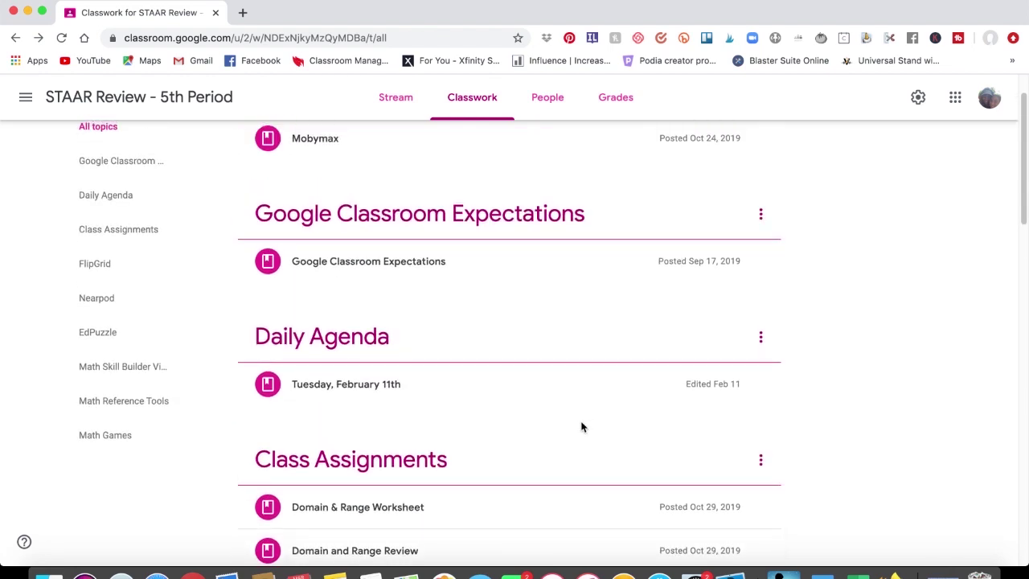
pyautogui.scroll(-6, 582, 427)
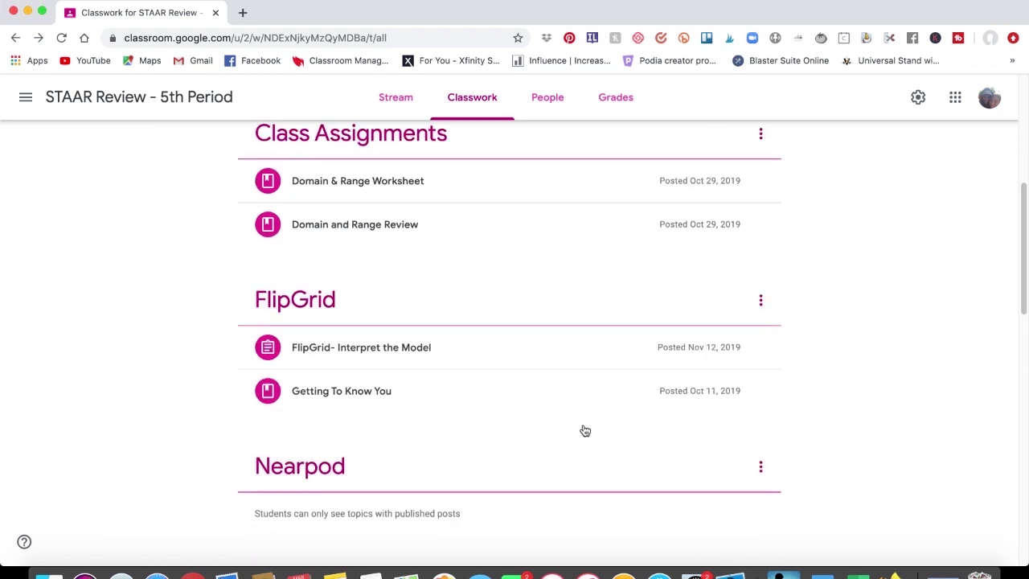
pyautogui.scroll(-3, 583, 430)
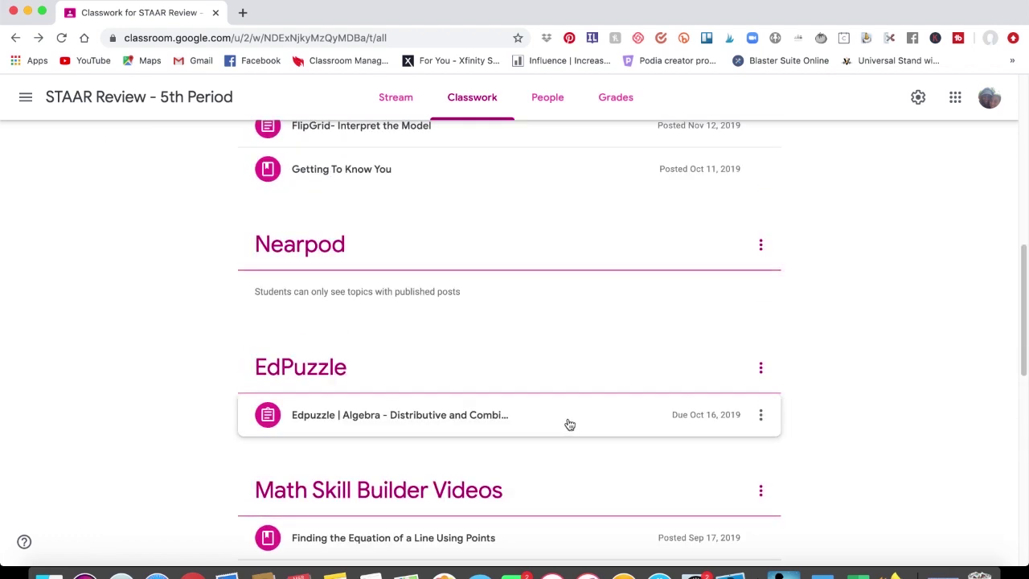
pyautogui.scroll(-2, 534, 428)
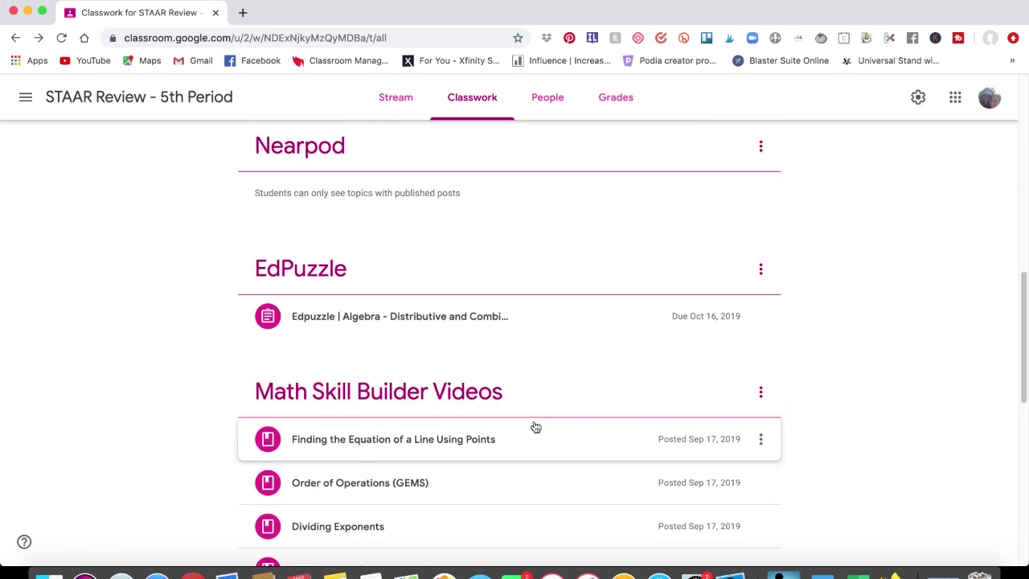
pyautogui.scroll(-9, 536, 427)
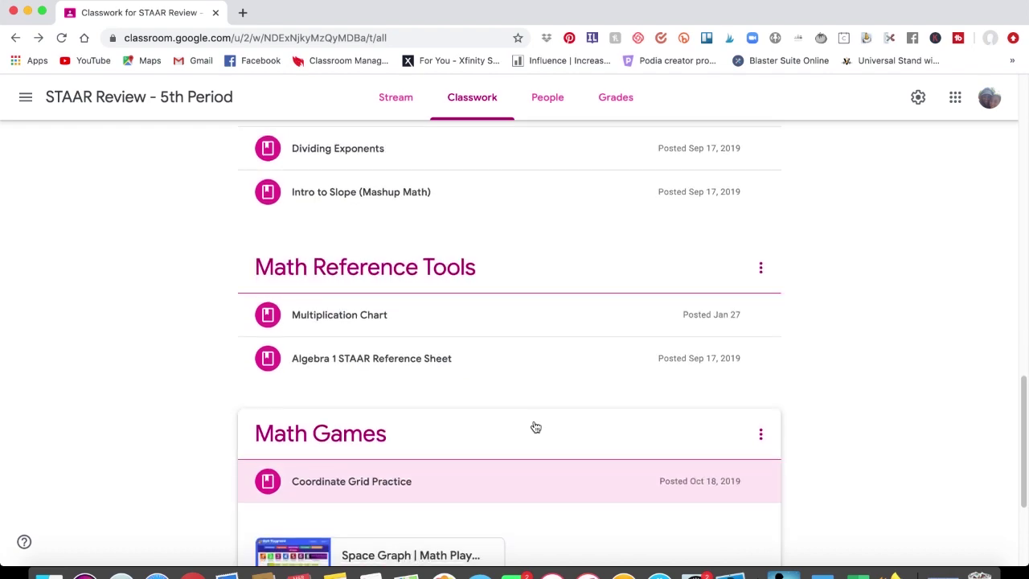
pyautogui.scroll(-5, 536, 427)
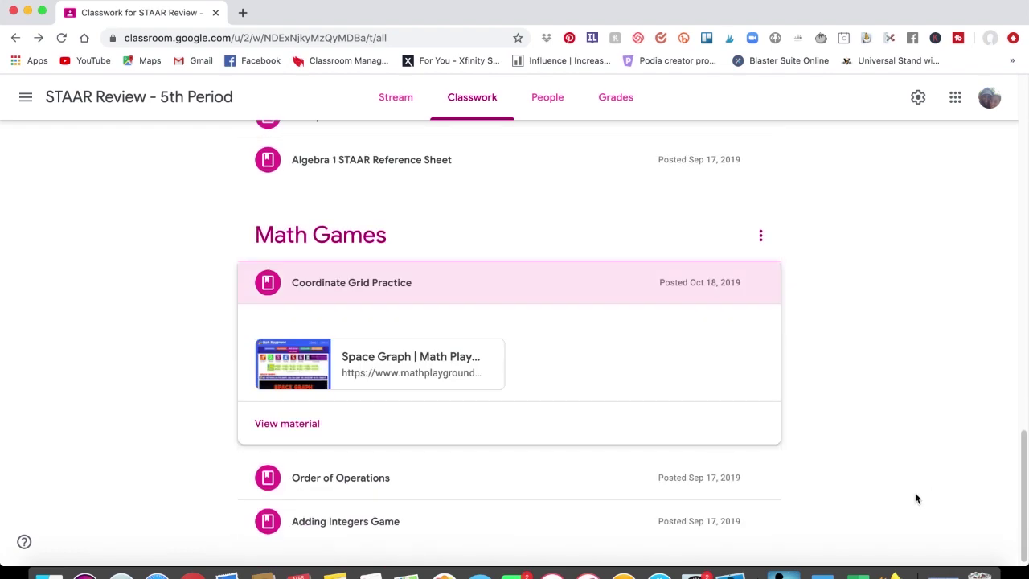